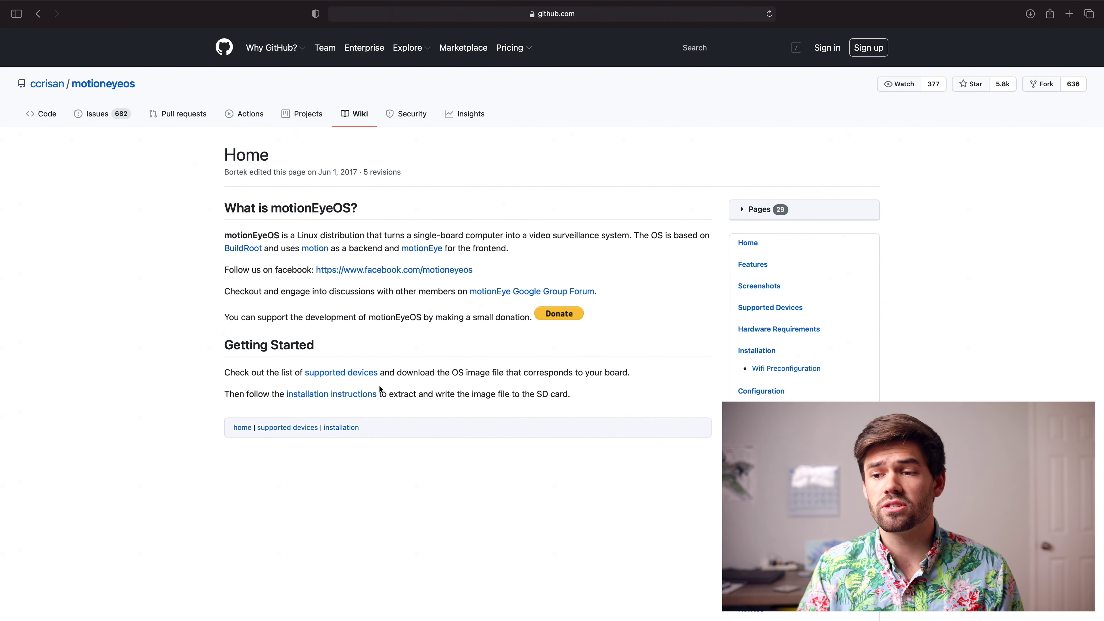
# Step: Open the Supported Devices wiki page and scroll to the Raspberry Pi 4 entry (20200606)
pyautogui.click(371, 375)
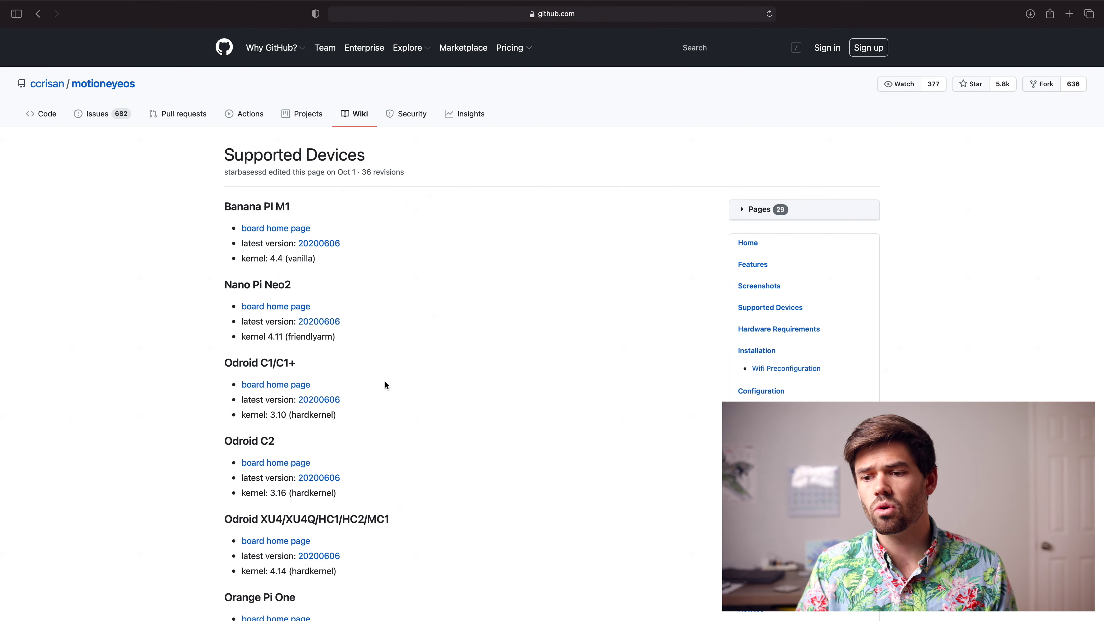
pyautogui.scroll(-7, 385, 383)
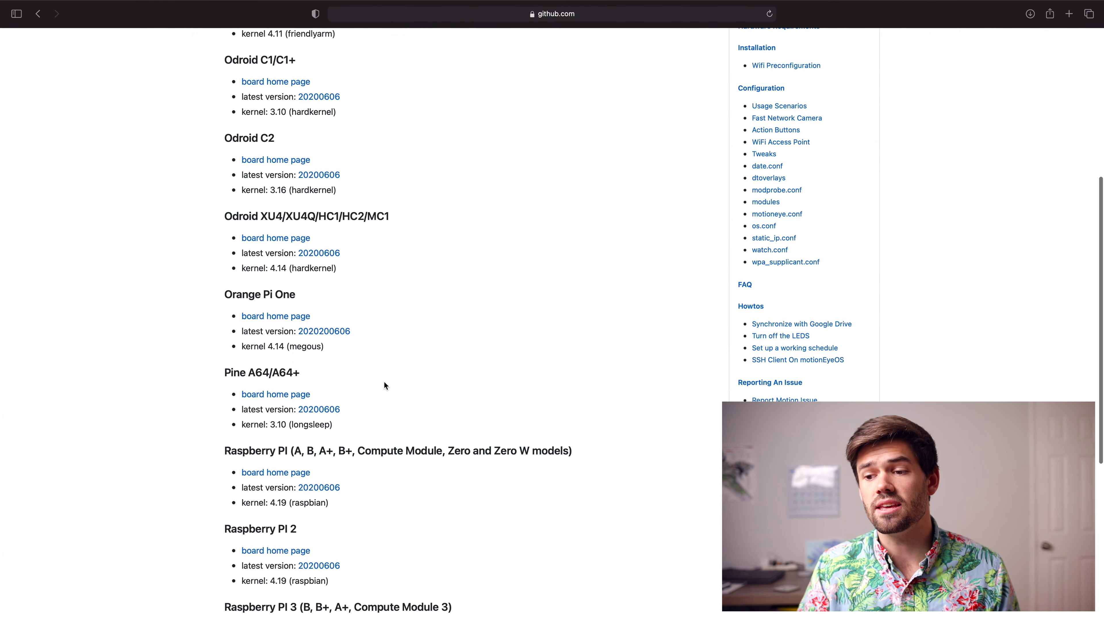
pyautogui.scroll(-2, 385, 386)
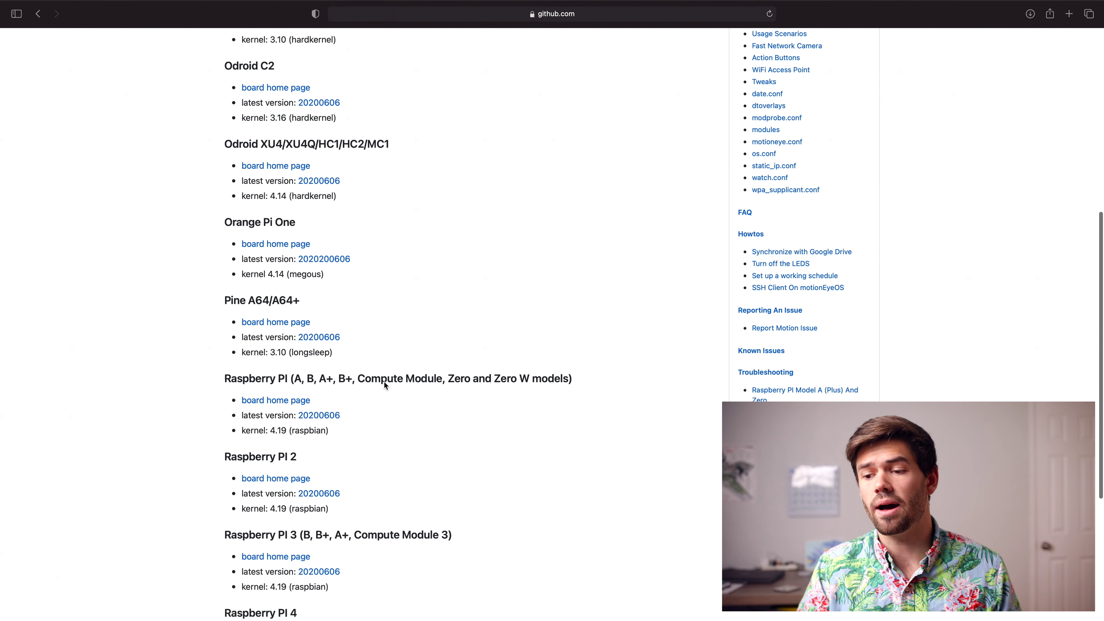
pyautogui.scroll(-3, 384, 386)
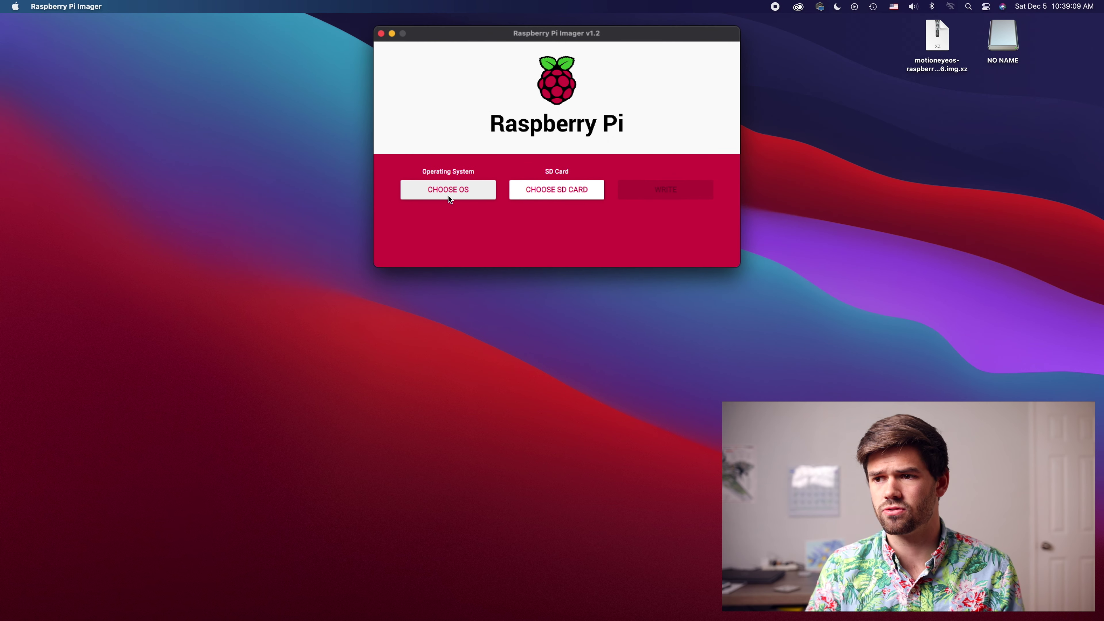
# Step: Choose the custom Desktop image motioneyeos-raspberrypi4-20200606.img.xz as the operating system
pyautogui.click(469, 186)
pyautogui.scroll(-5, 475, 234)
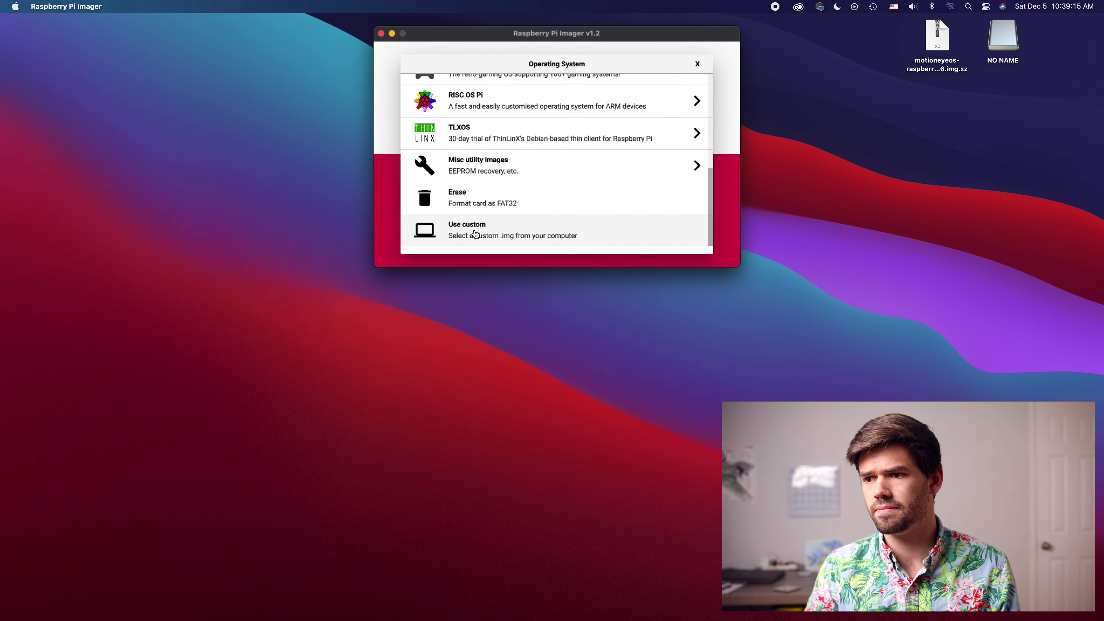
pyautogui.click(505, 222)
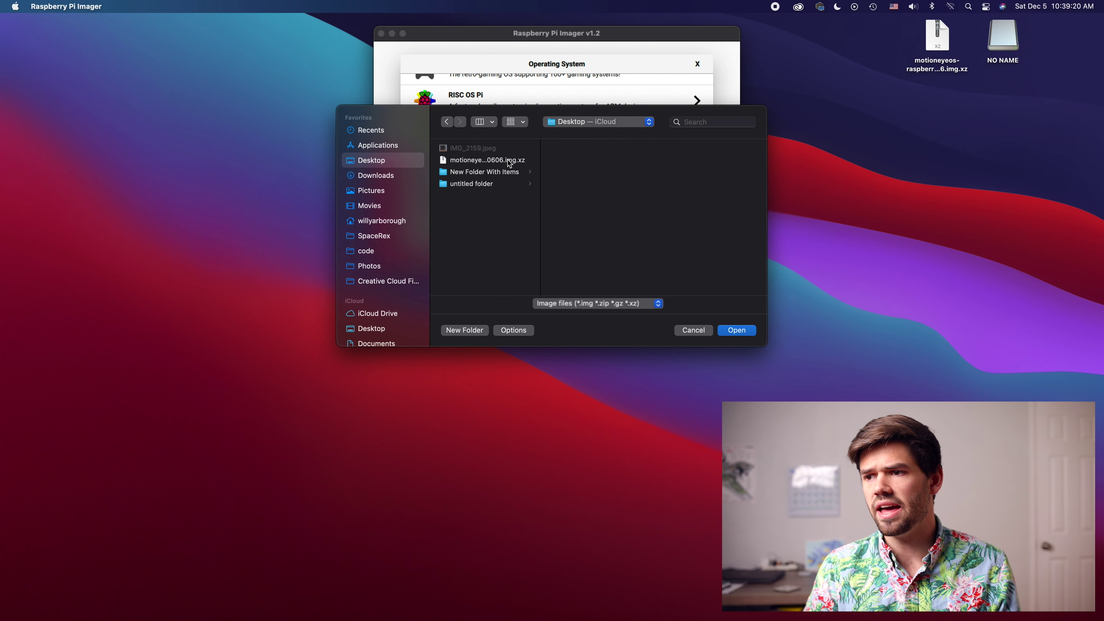
pyautogui.click(511, 161)
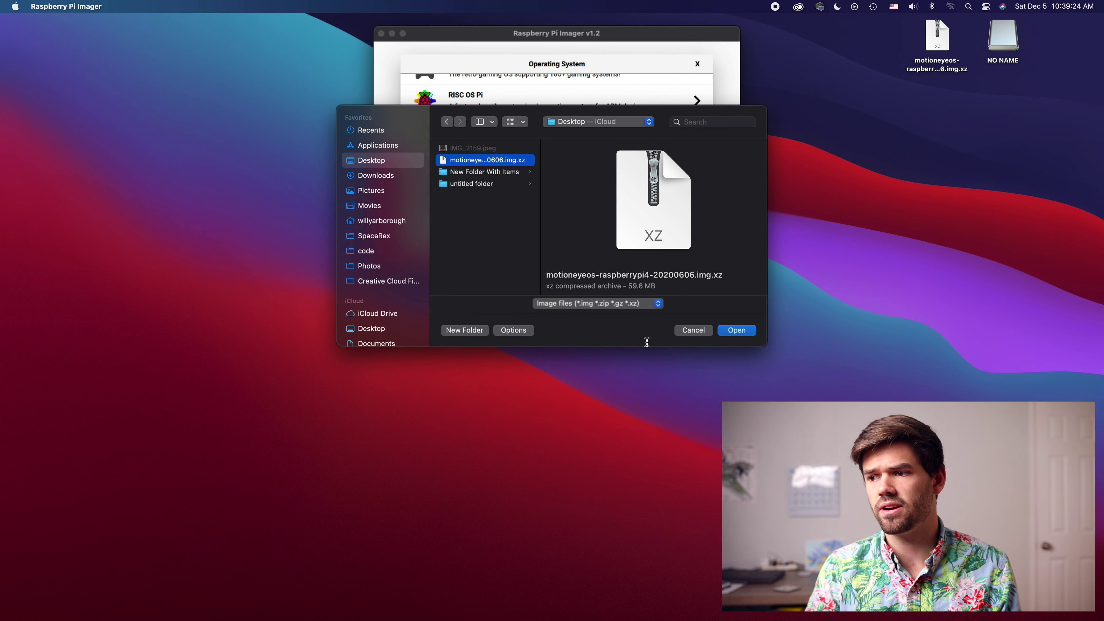
pyautogui.click(741, 330)
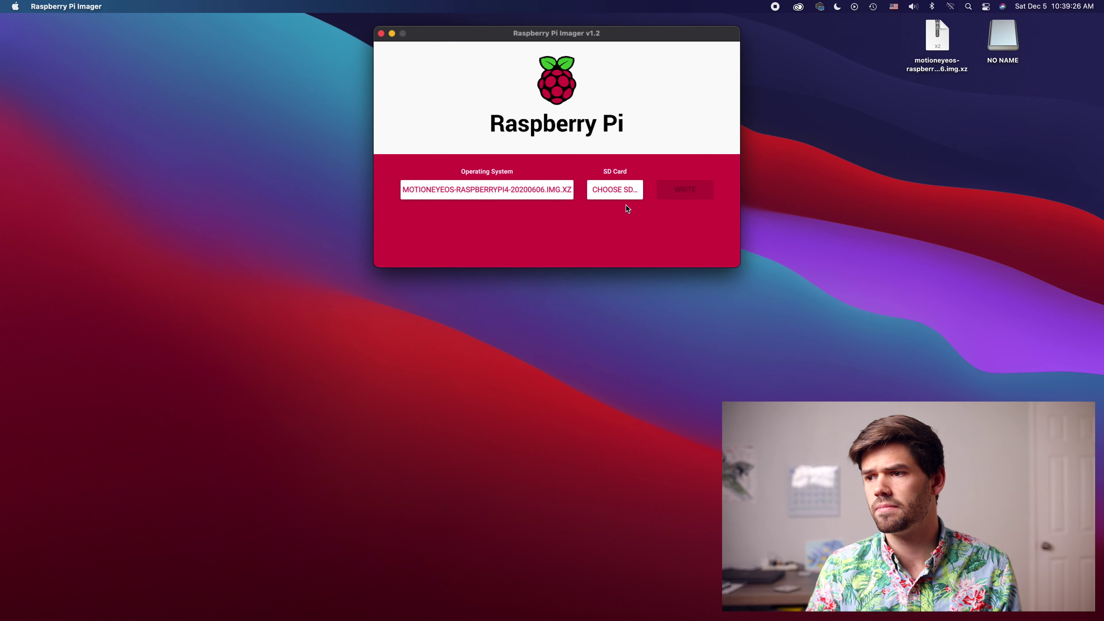
# Step: Write the image to the 15.9 GB Generic STORAGE DEVICE Media card and dismiss the success message
pyautogui.click(618, 197)
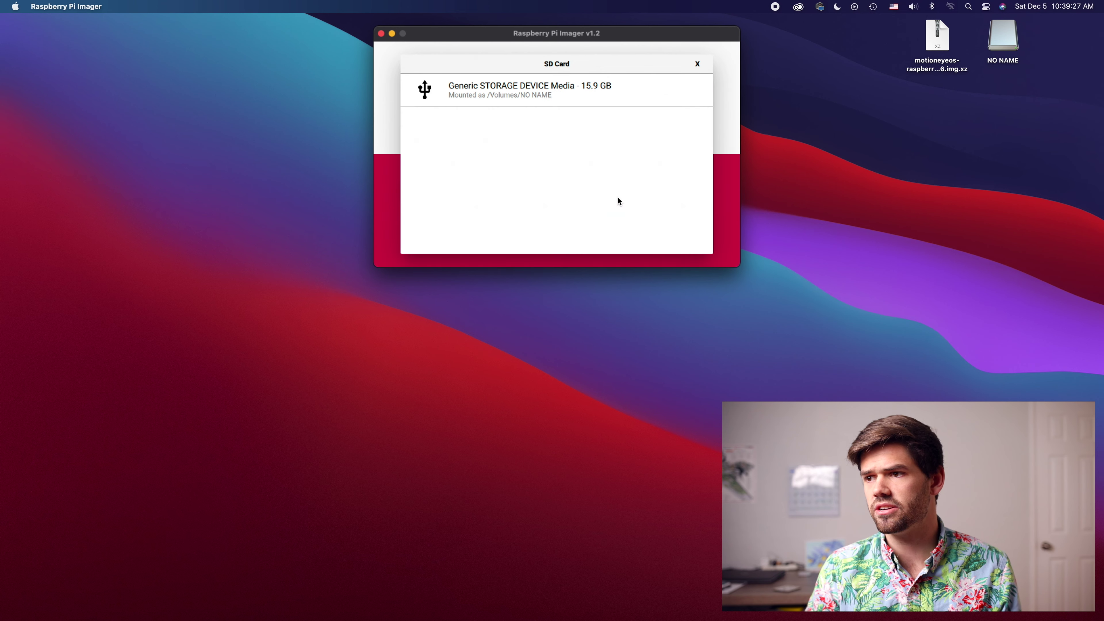
pyautogui.click(592, 99)
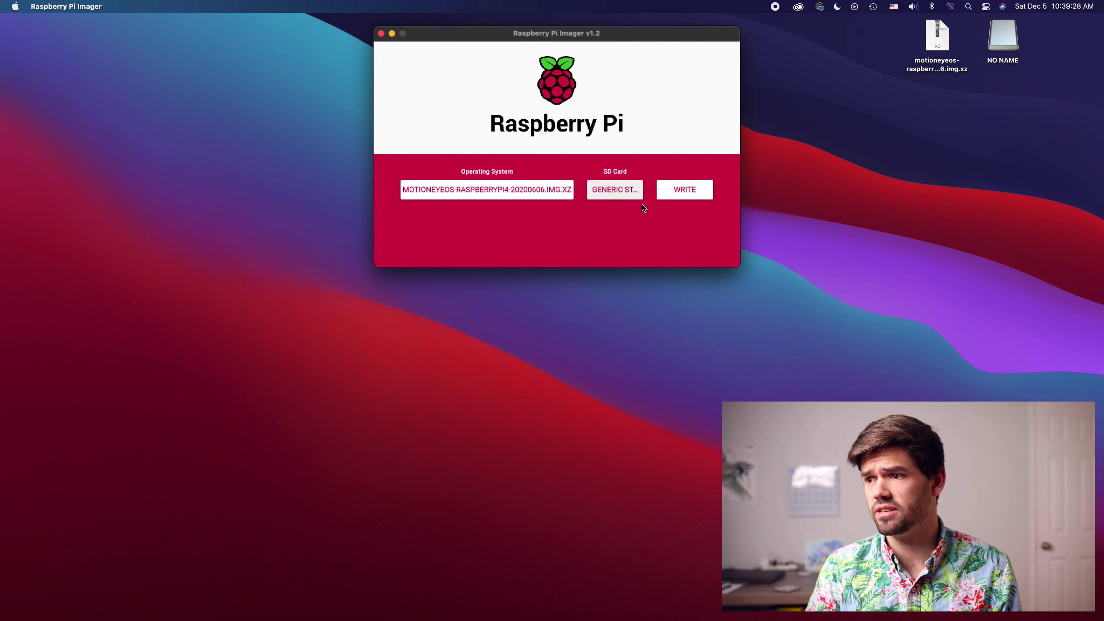
pyautogui.click(682, 198)
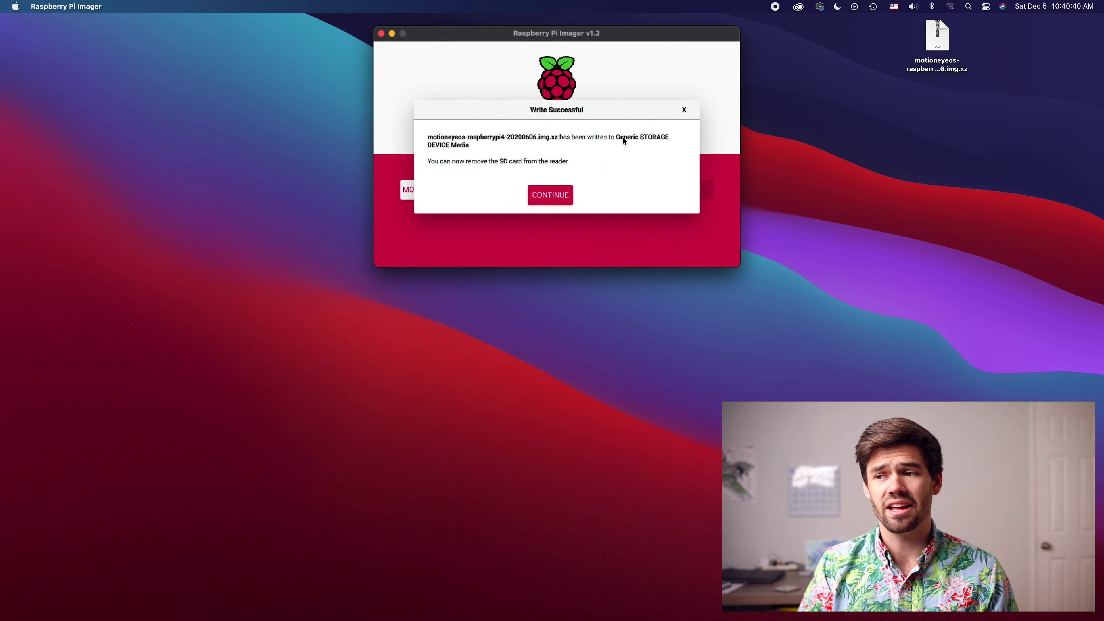
pyautogui.click(551, 195)
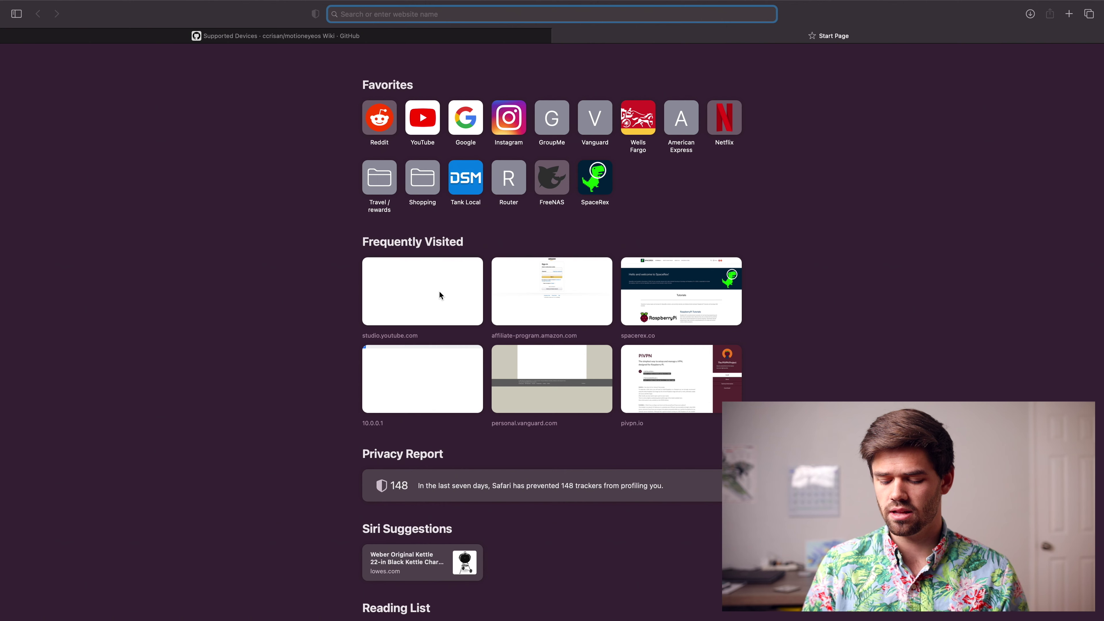
# Step: Load motionEye at 10.0.0.22 and log in with the admin account
pyautogui.write('10.0.0.')
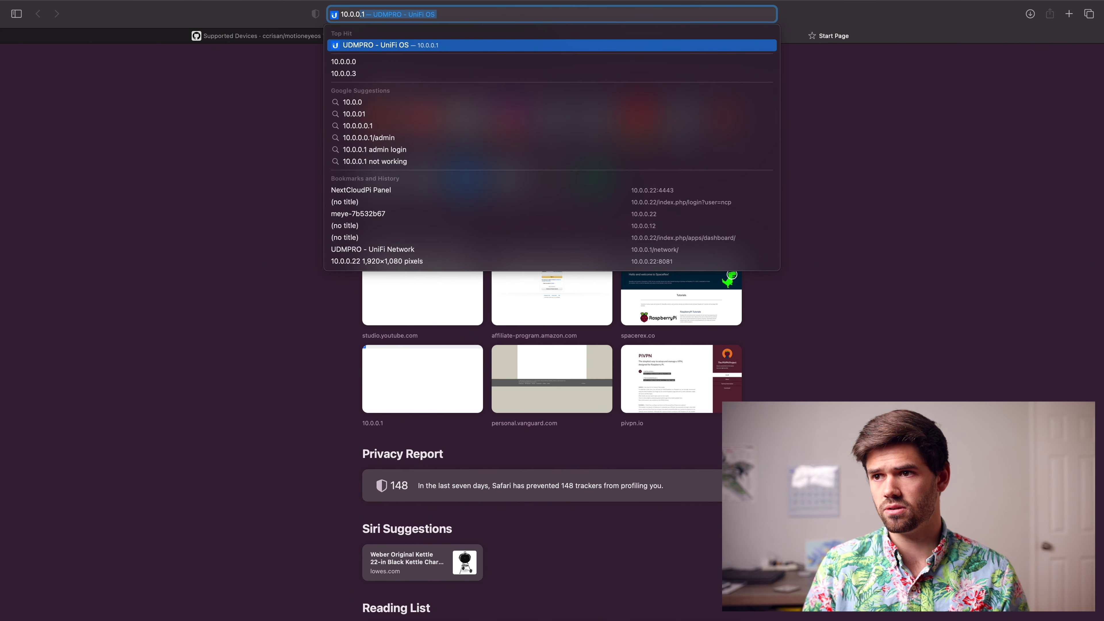
pyautogui.write('22')
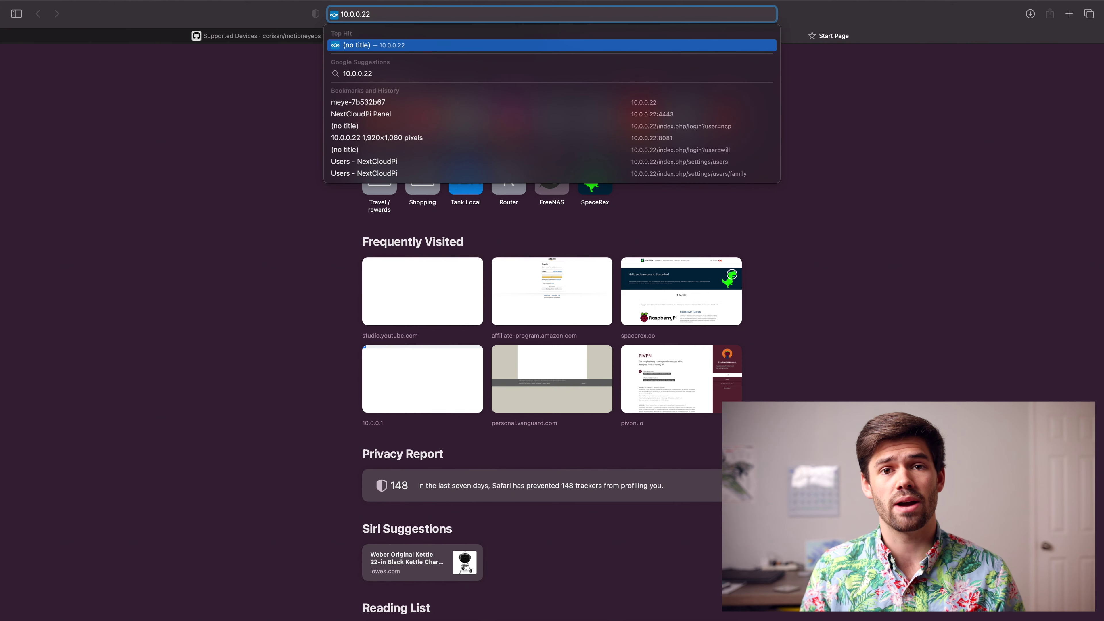
pyautogui.press('Return')
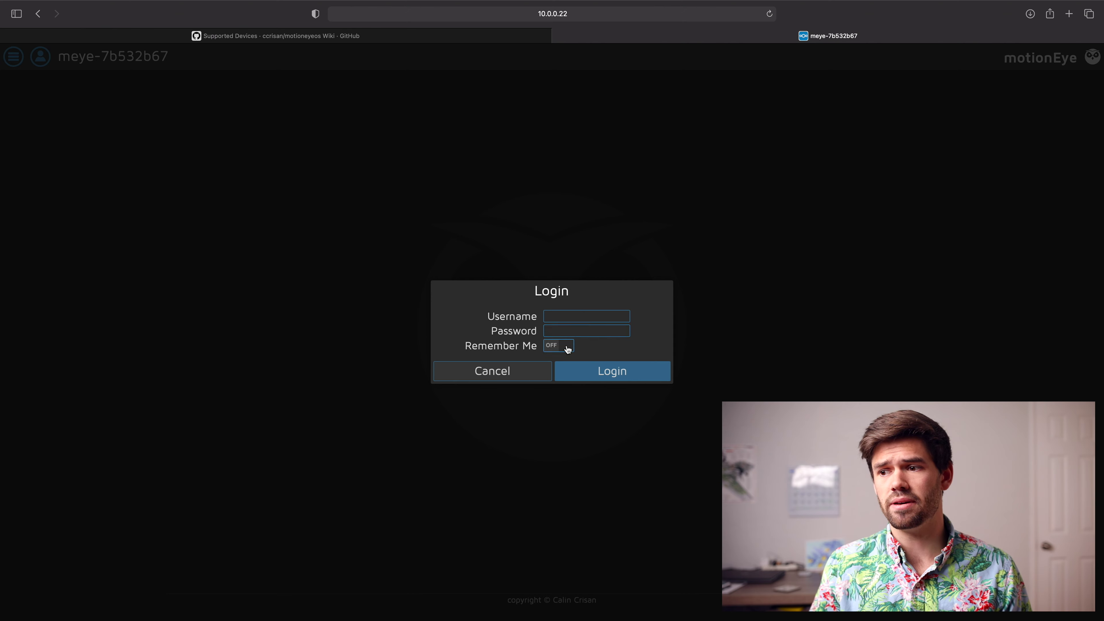
pyautogui.click(575, 319)
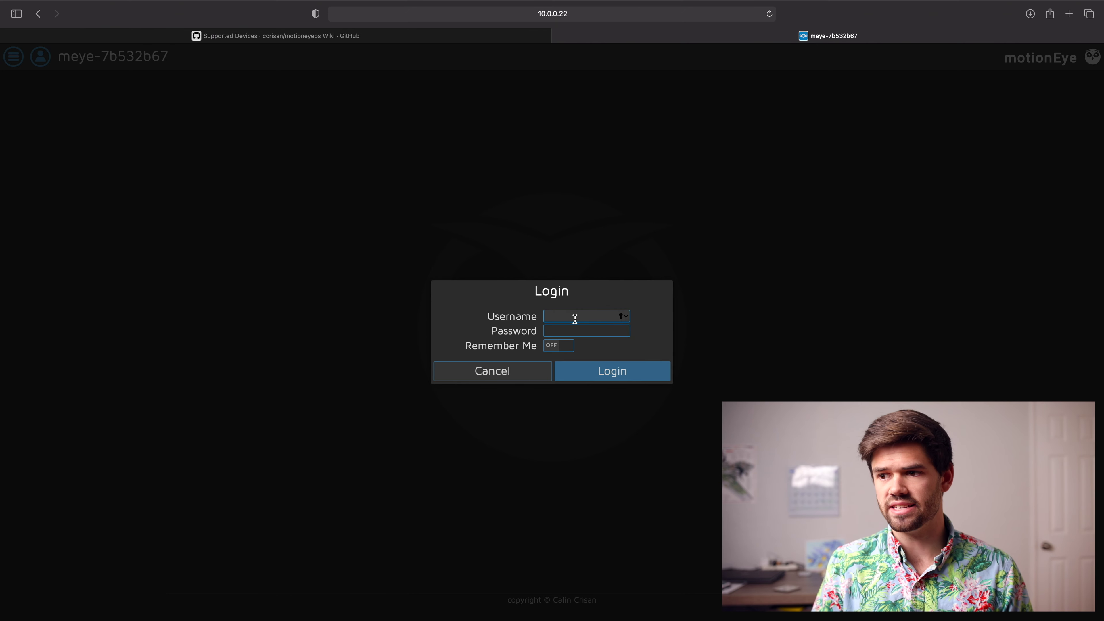
pyautogui.write('admin')
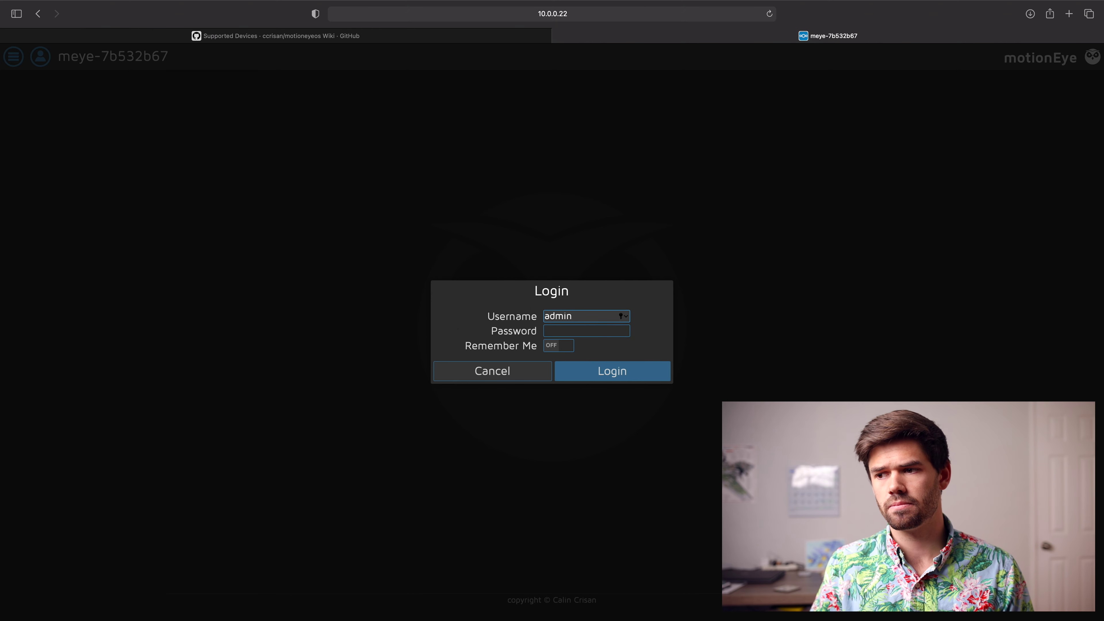
pyautogui.press('Return')
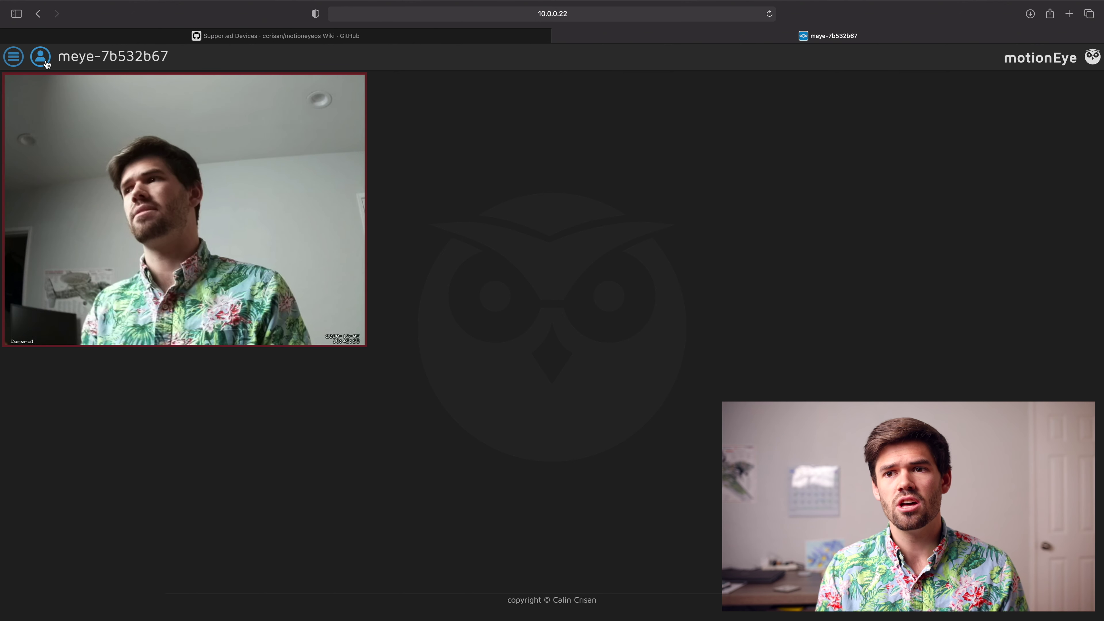
pyautogui.click(18, 58)
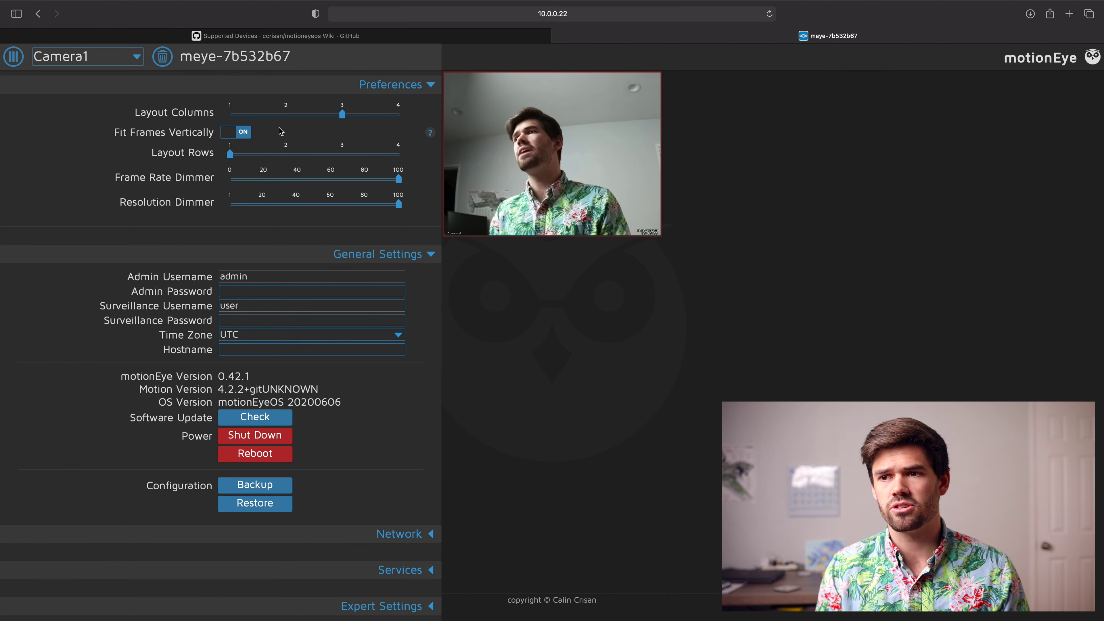
# Step: Set Layout Columns to 1 and change the device hostname to picam in General Settings
pyautogui.click(246, 114)
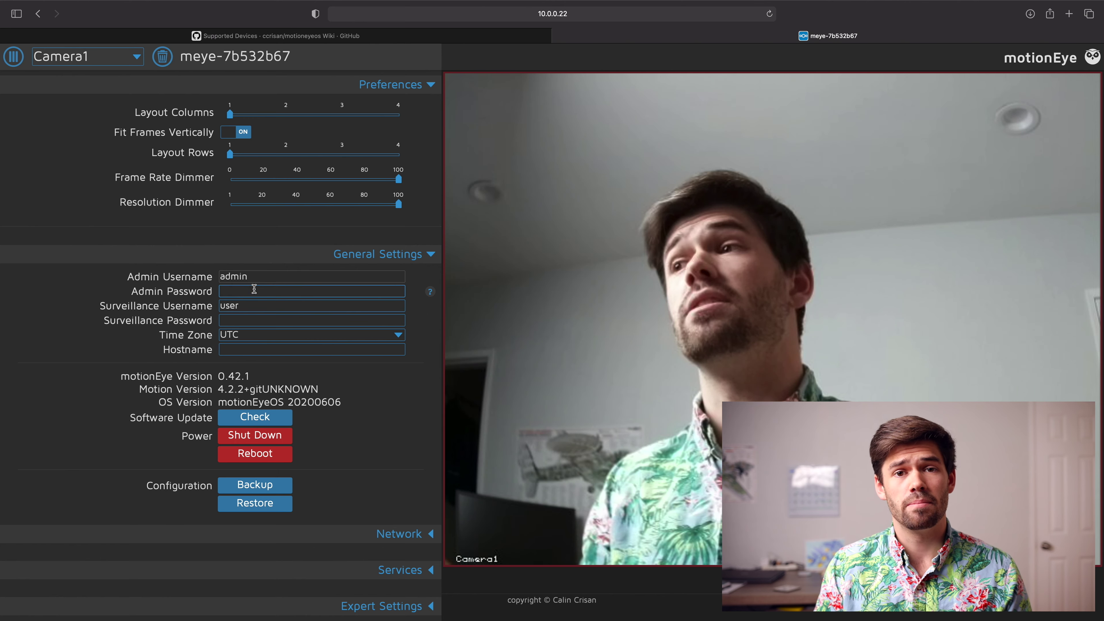
pyautogui.scroll(-1, 247, 291)
pyautogui.scroll(-1, 247, 304)
pyautogui.click(259, 332)
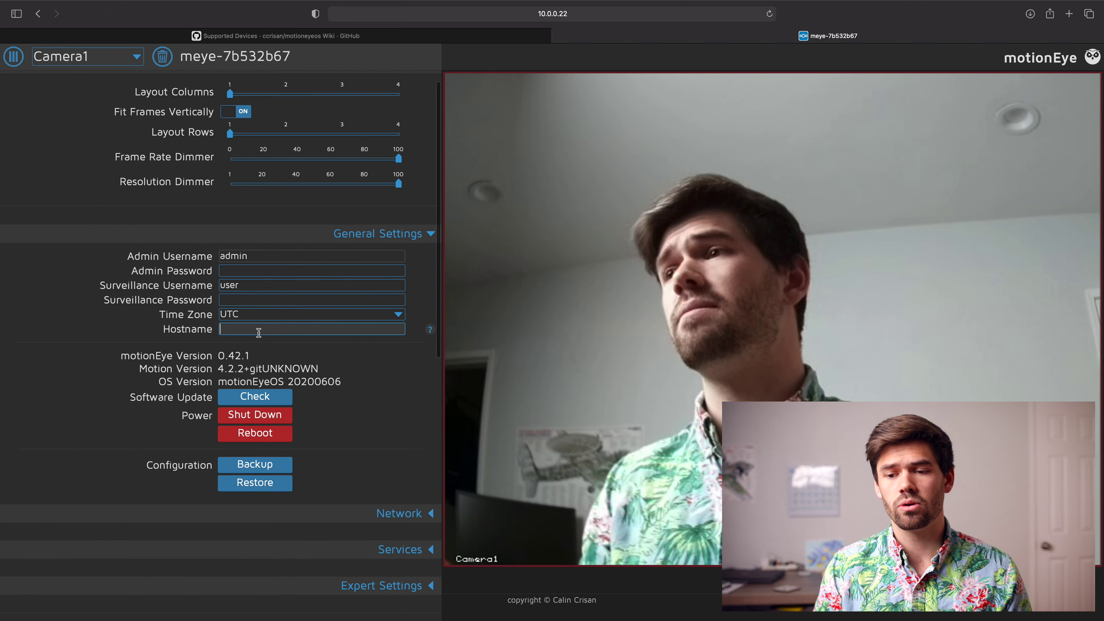
pyautogui.write('picam')
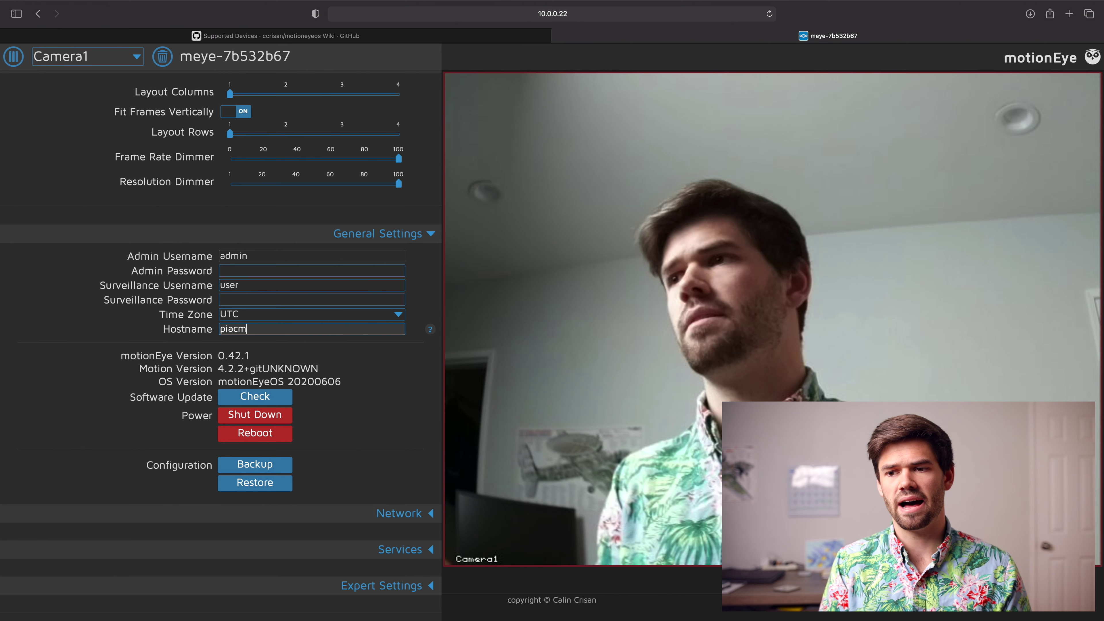
pyautogui.scroll(1, 140, 270)
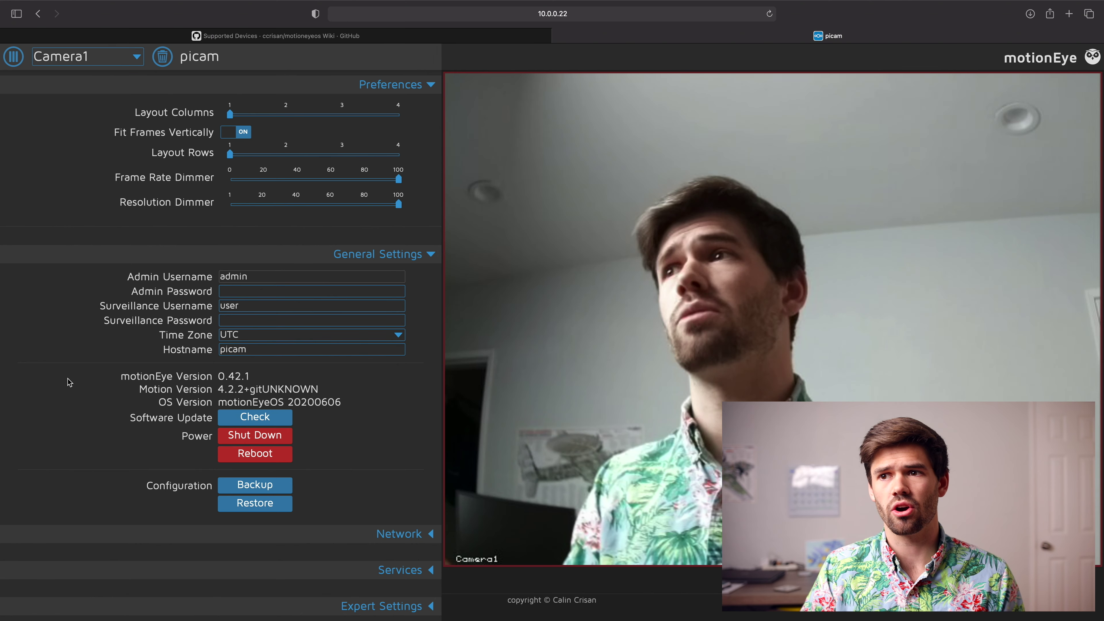
pyautogui.scroll(-1, 182, 374)
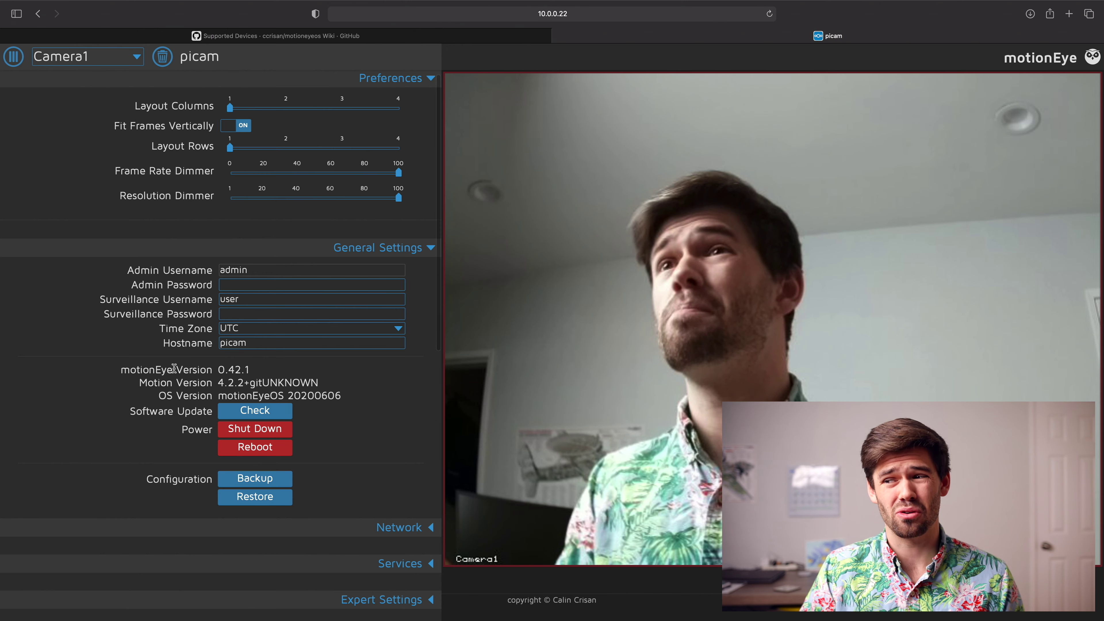
pyautogui.scroll(-3, 173, 369)
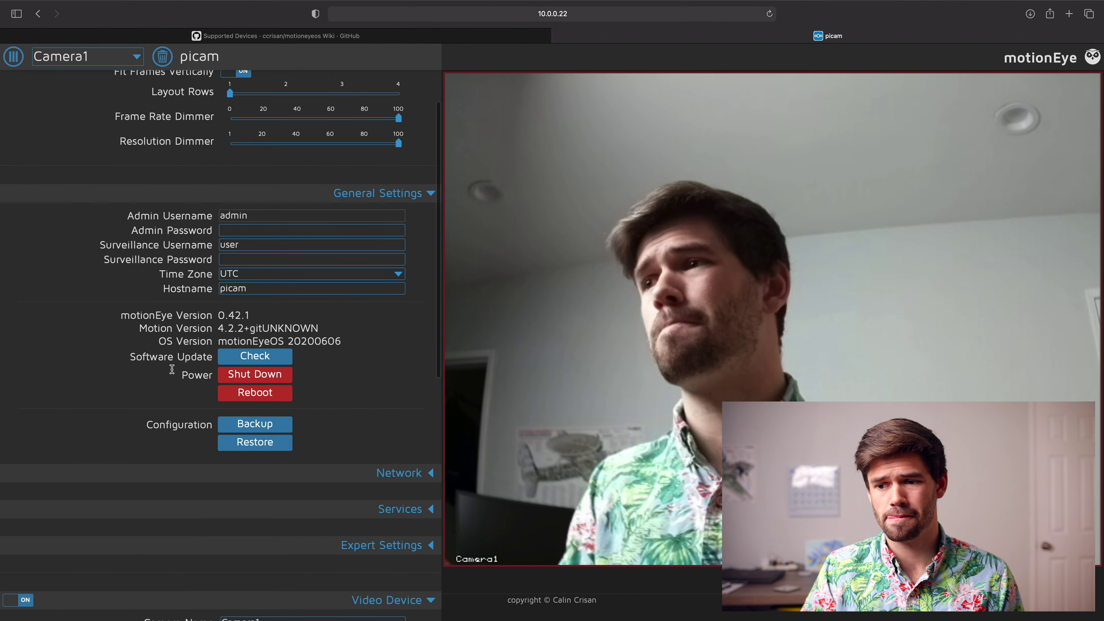
pyautogui.scroll(-2, 171, 369)
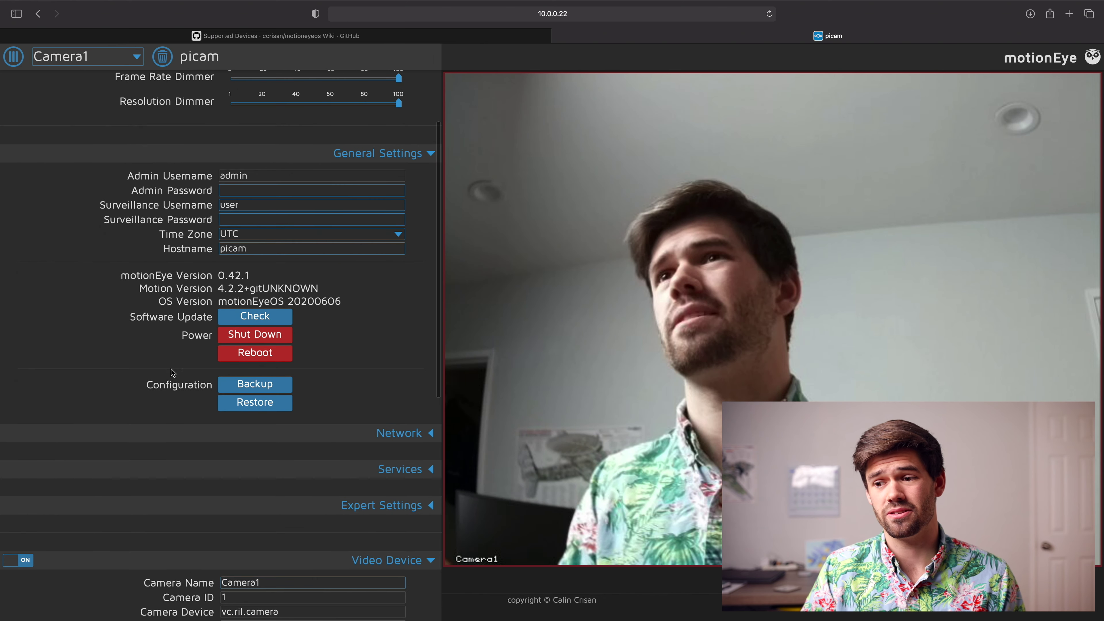
pyautogui.scroll(5, 155, 377)
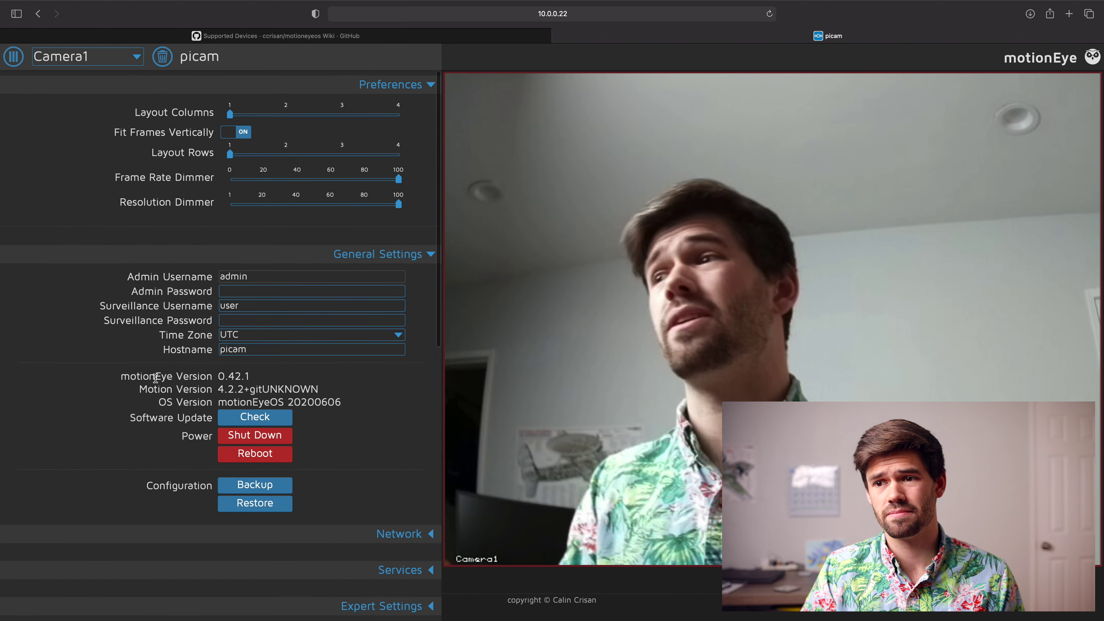
pyautogui.click(406, 258)
# Step: Switch off the FTP server under Services, leaving Samba and SSH enabled
pyautogui.click(368, 290)
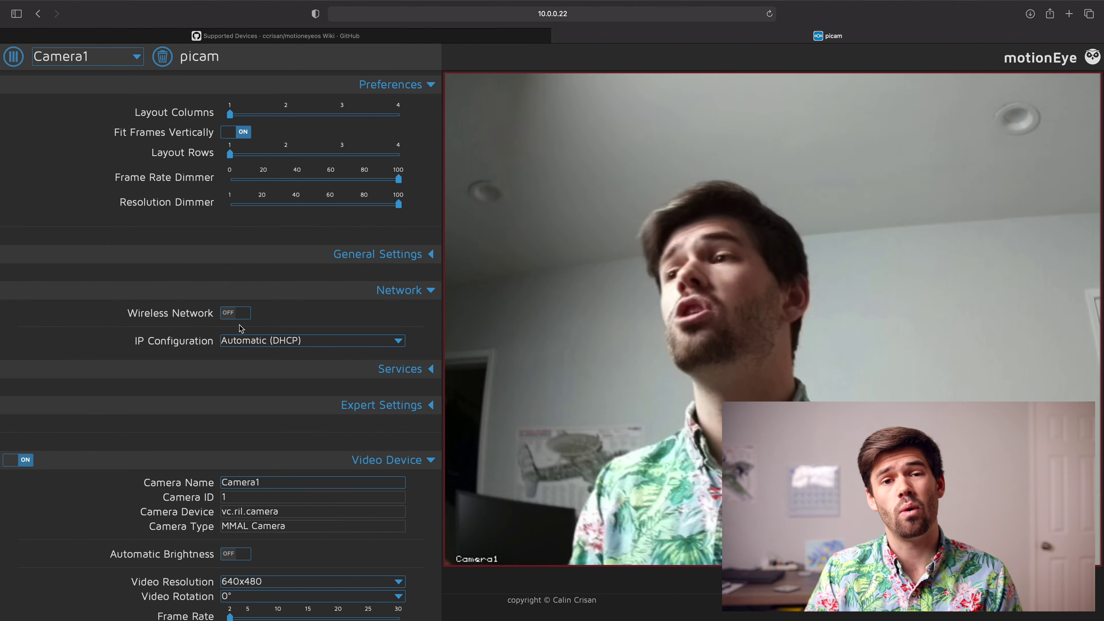
pyautogui.click(429, 289)
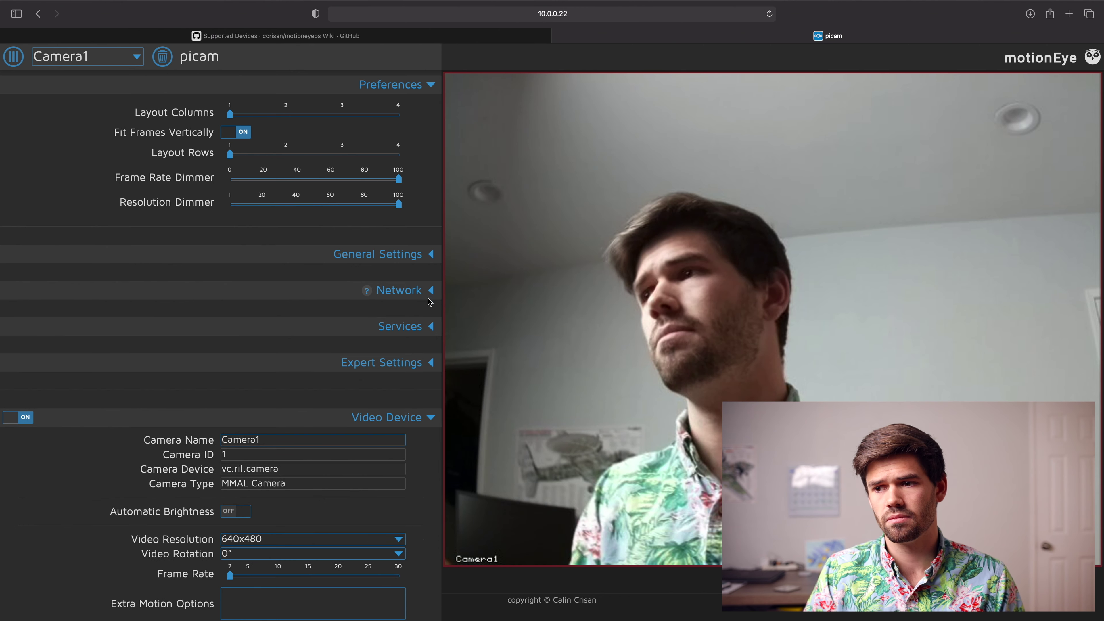
pyautogui.click(431, 327)
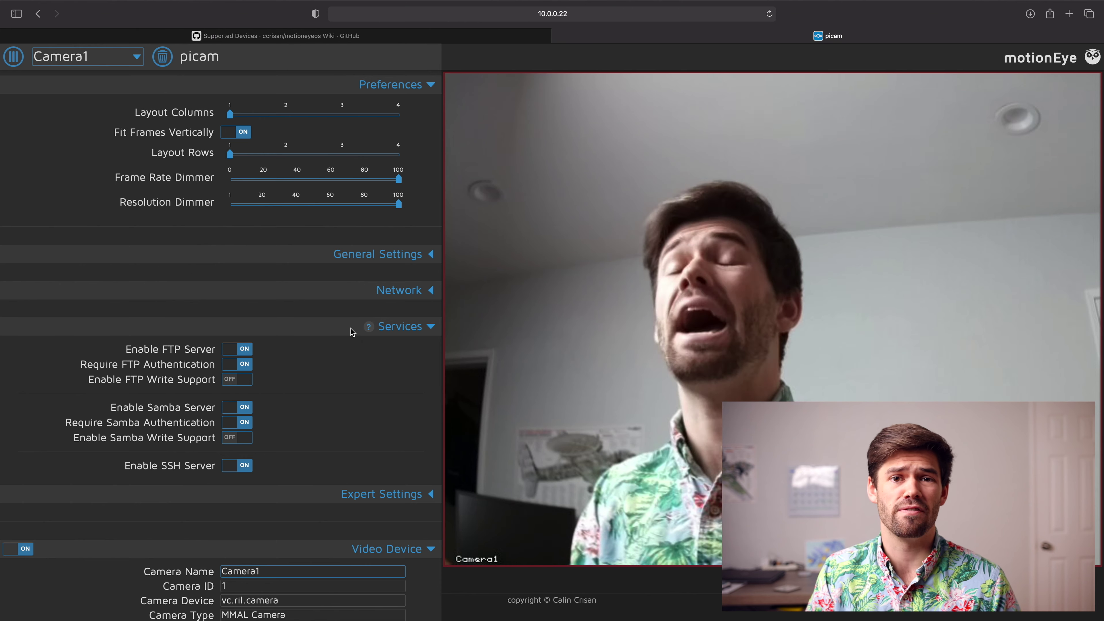
pyautogui.click(237, 350)
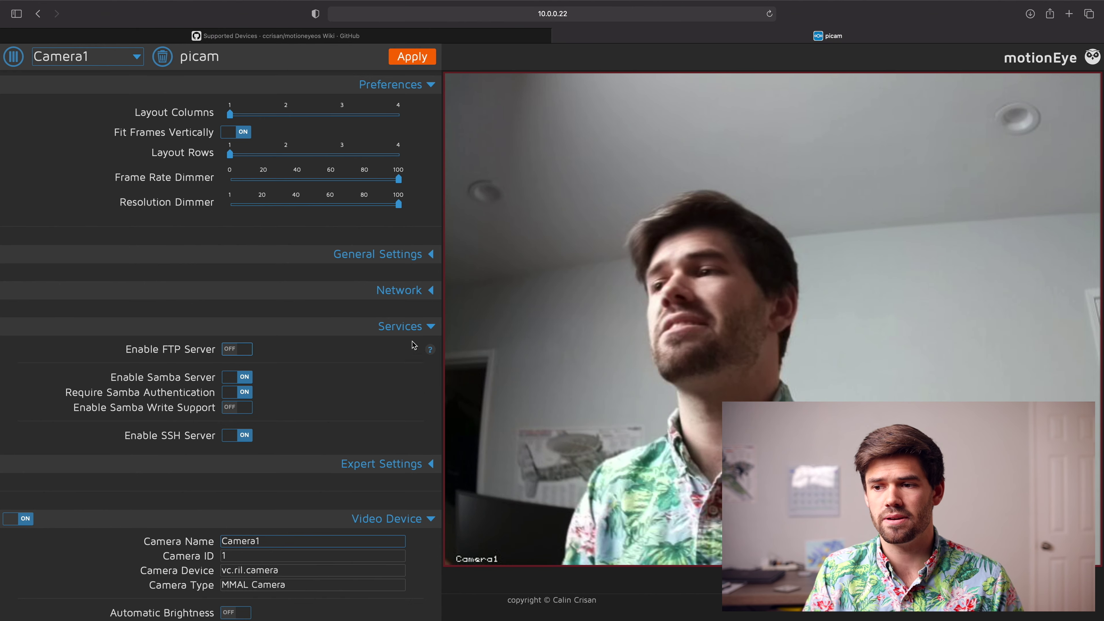
pyautogui.click(418, 327)
# Step: Rename the camera to hqcam
pyautogui.click(406, 366)
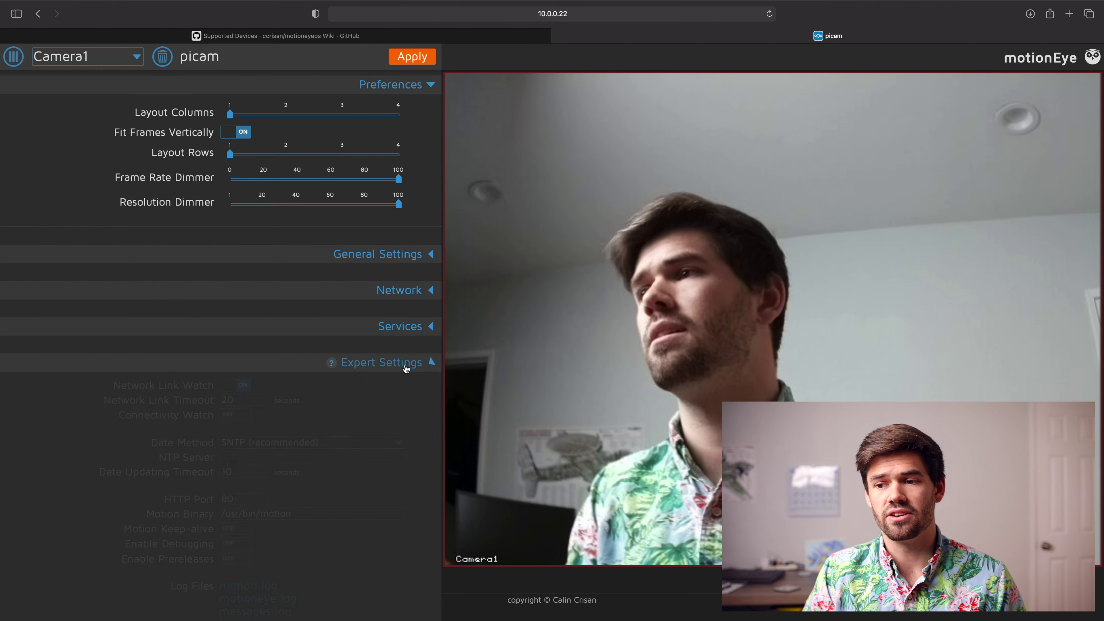
pyautogui.scroll(-1, 406, 368)
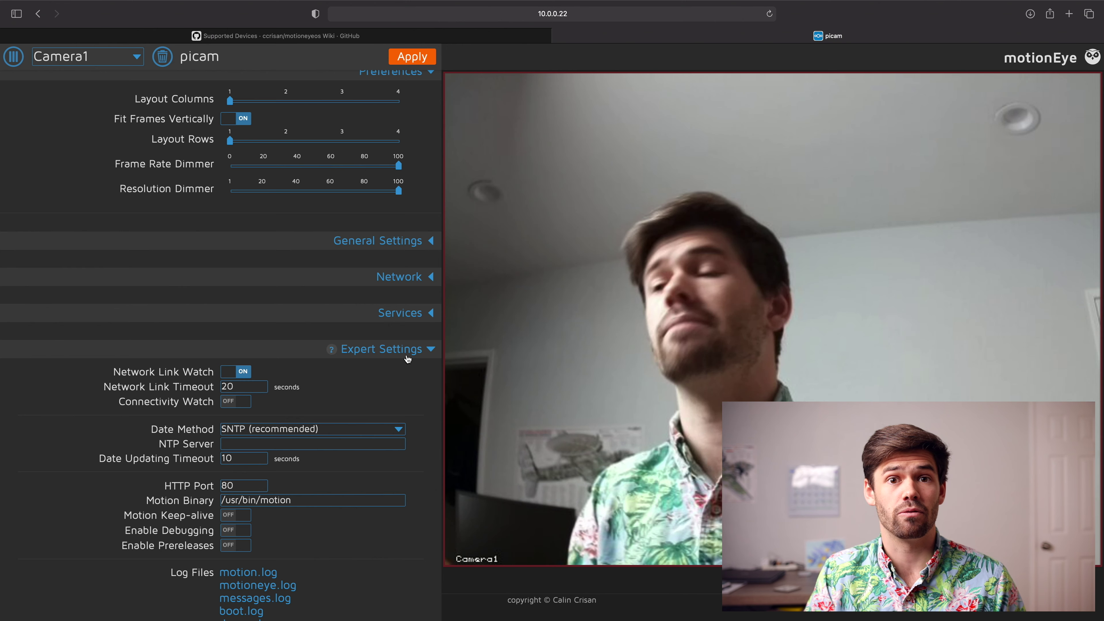
pyautogui.click(408, 357)
pyautogui.scroll(-3, 408, 361)
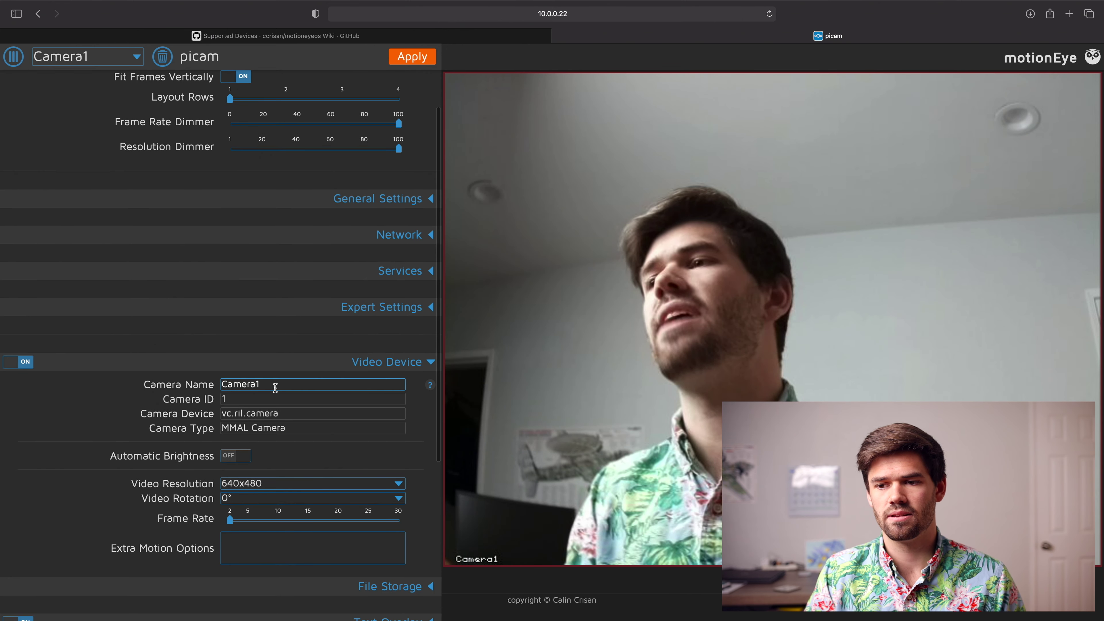
pyautogui.scroll(-2, 261, 387)
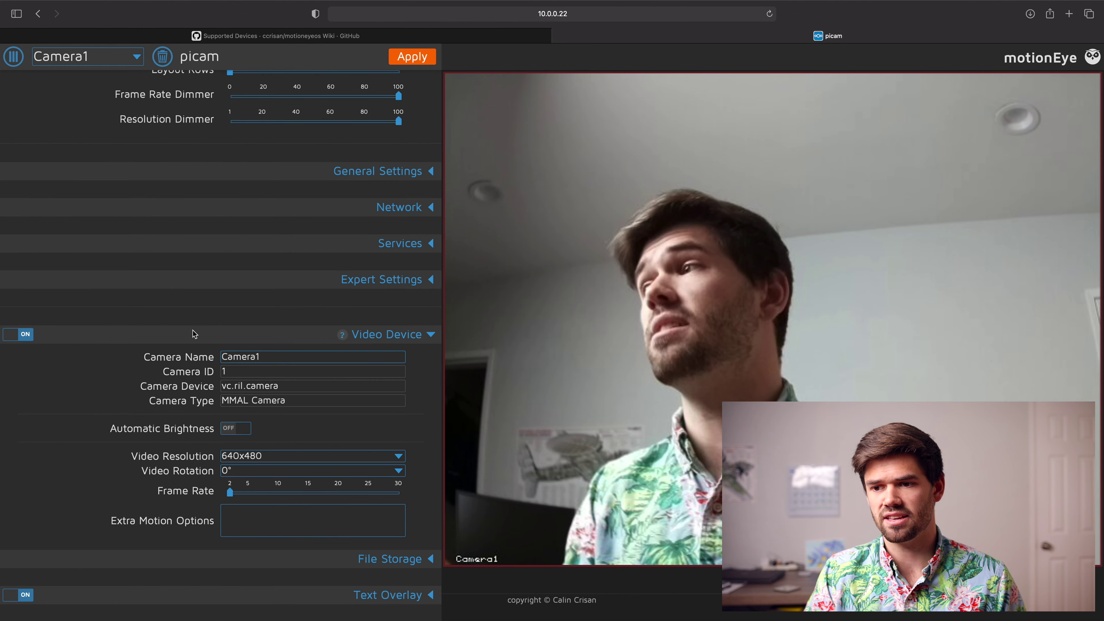
pyautogui.doubleClick(278, 357)
pyautogui.write('hqcam')
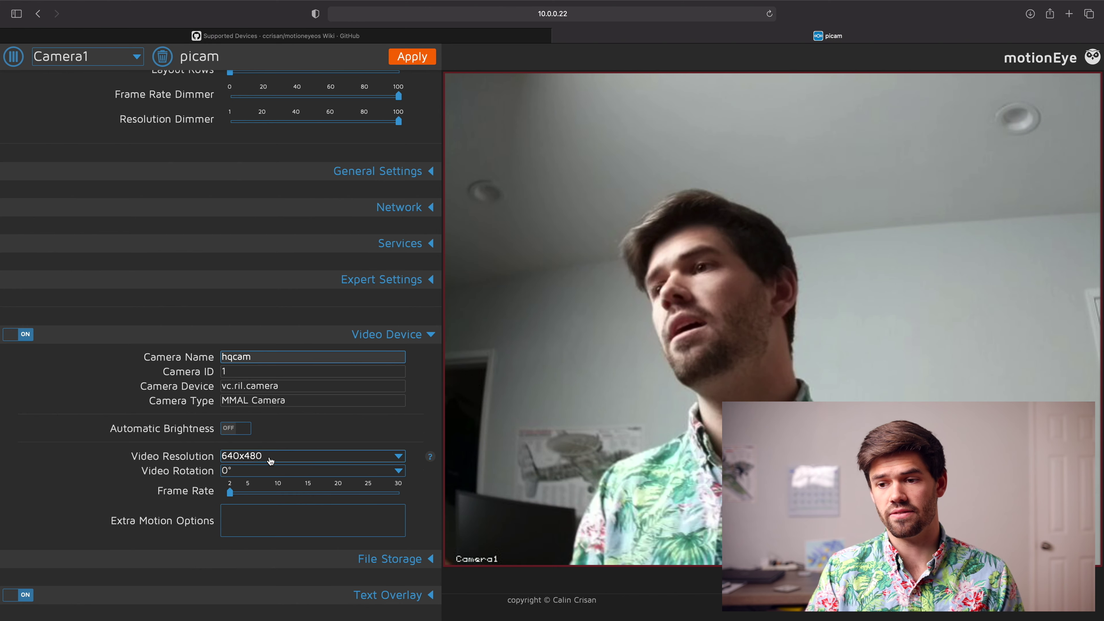
# Step: Turn on automatic brightness, set 1920x1080 resolution, and apply with a system reboot
pyautogui.scroll(-1, 267, 445)
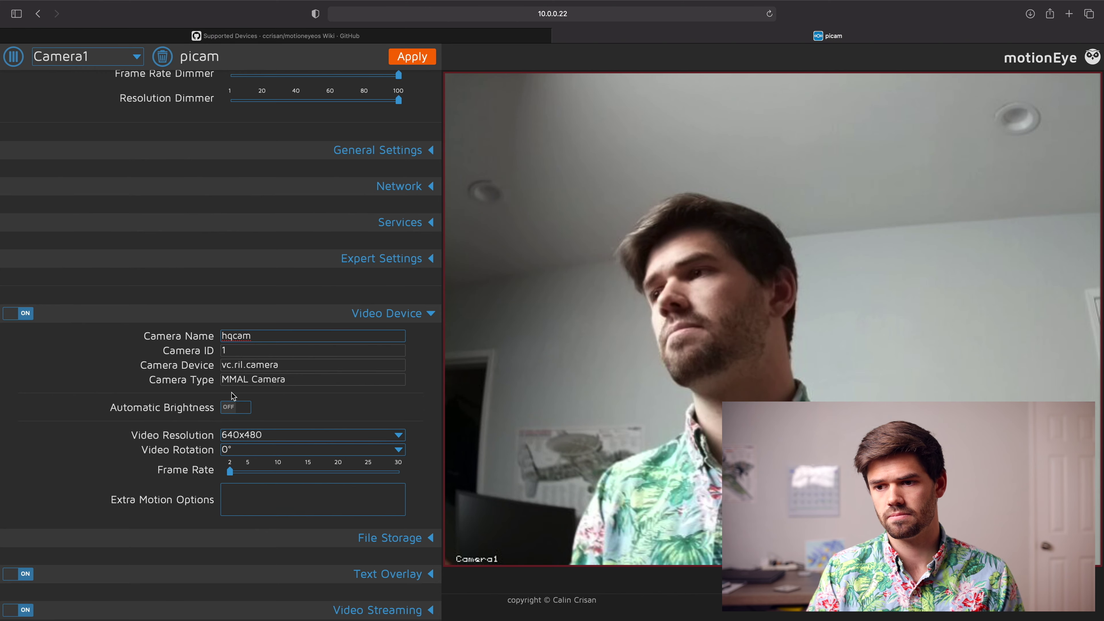
pyautogui.click(232, 406)
pyautogui.scroll(-1, 261, 405)
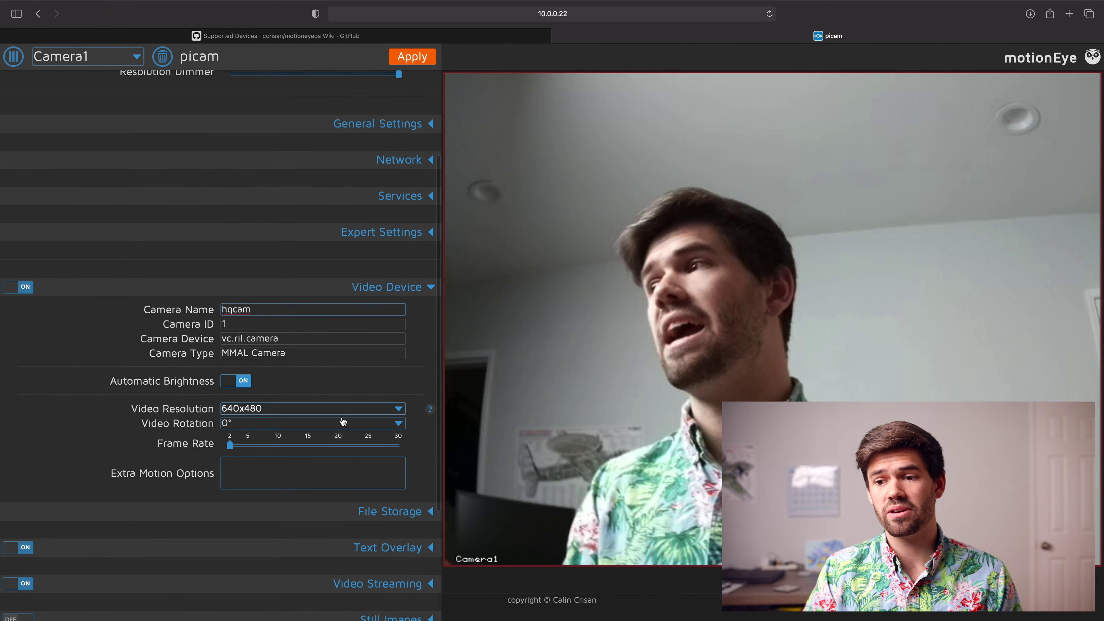
pyautogui.click(282, 407)
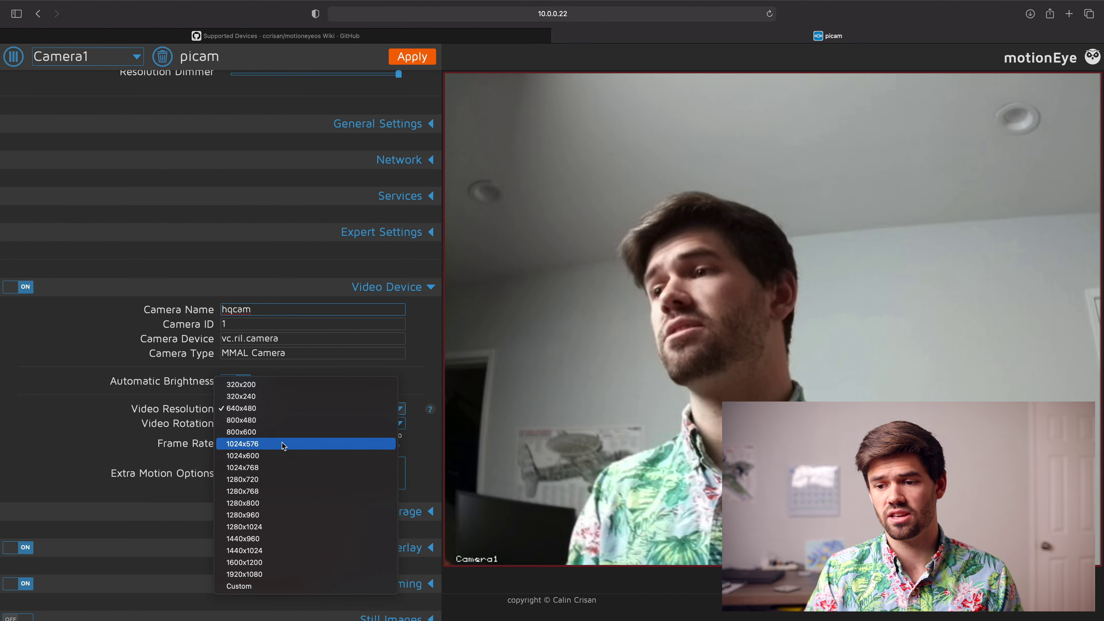
pyautogui.click(270, 574)
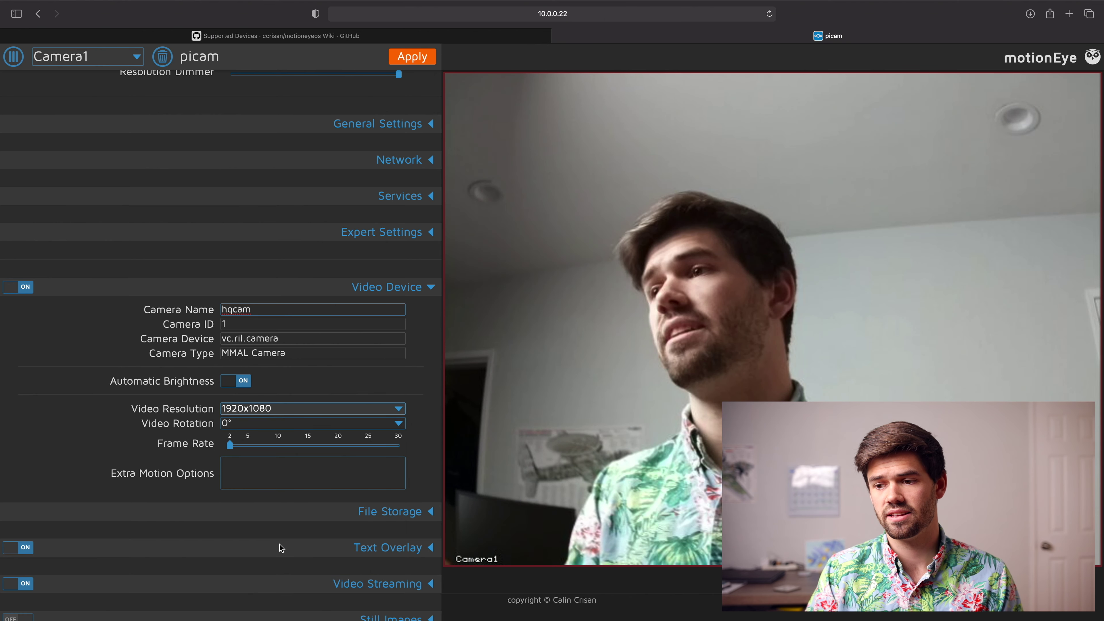
pyautogui.click(413, 56)
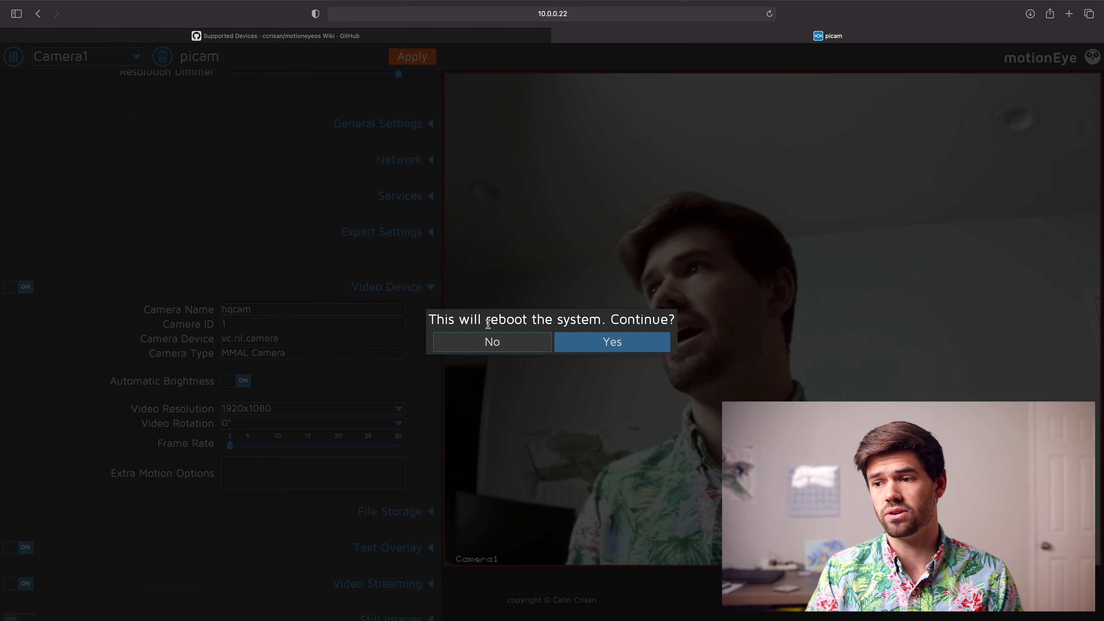
pyautogui.click(610, 348)
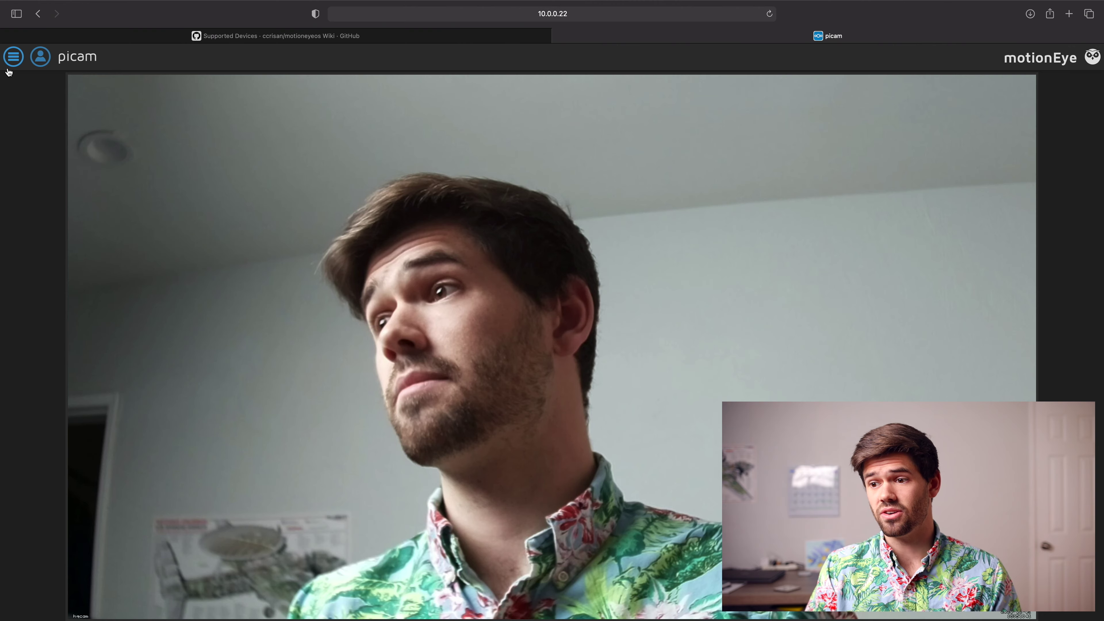
# Step: Set the hqcam Video Device frame rate to 10 and apply the change
pyautogui.click(14, 57)
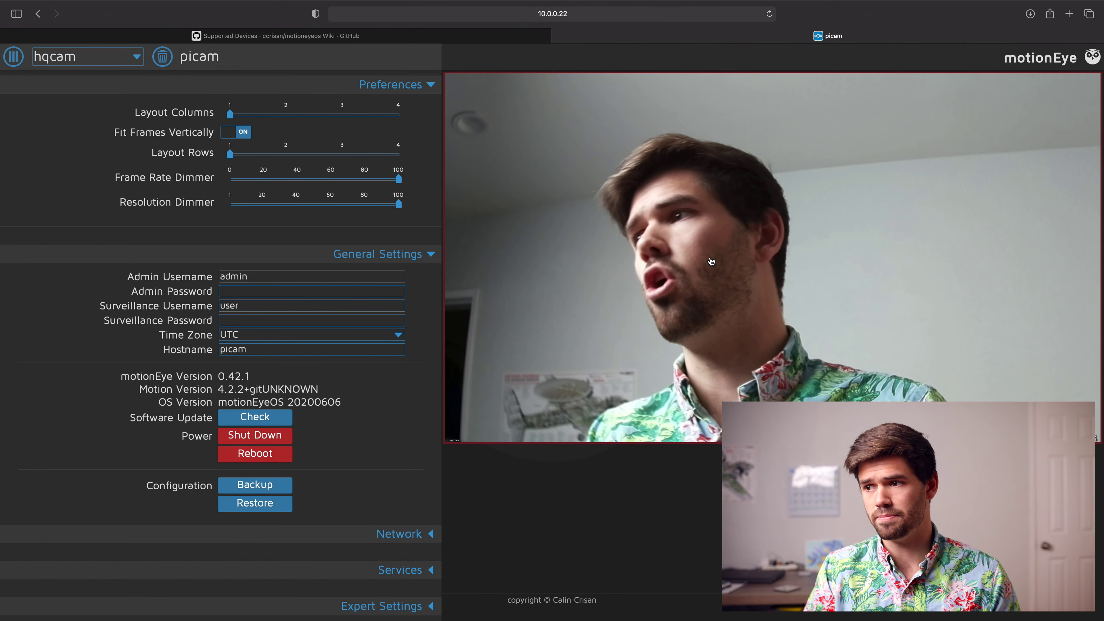
pyautogui.scroll(-10, 253, 308)
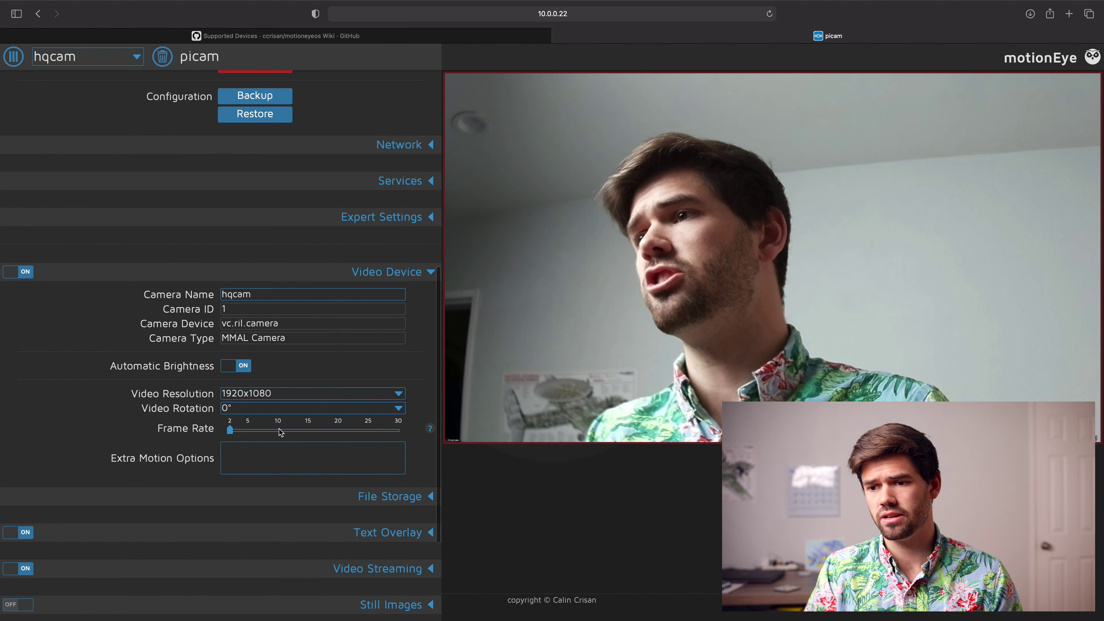
pyautogui.click(278, 430)
pyautogui.click(413, 58)
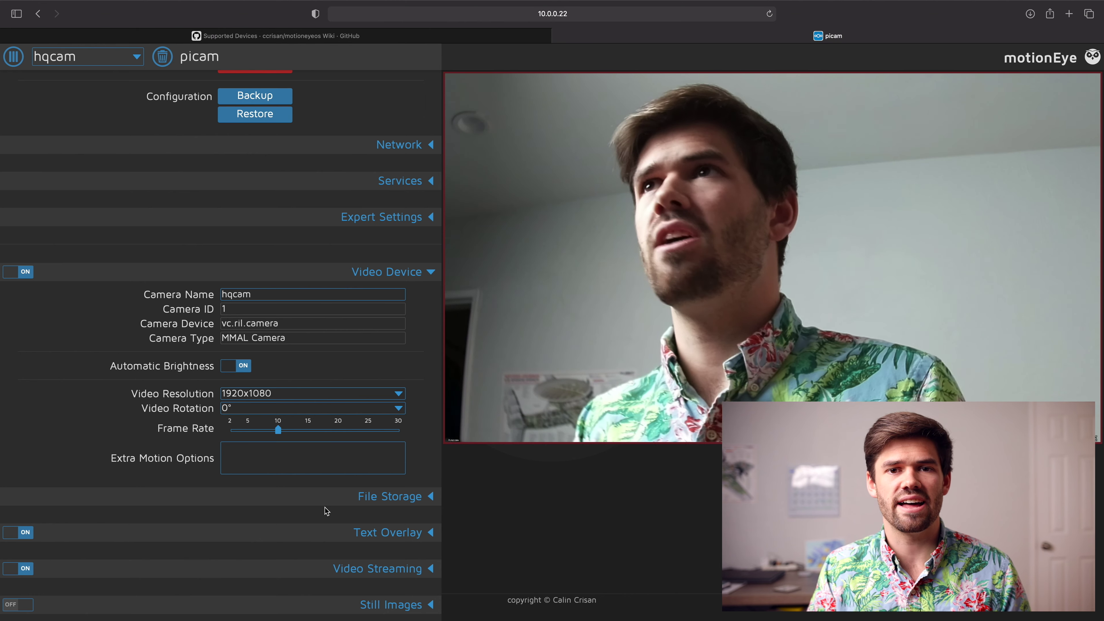
pyautogui.scroll(-3, 348, 521)
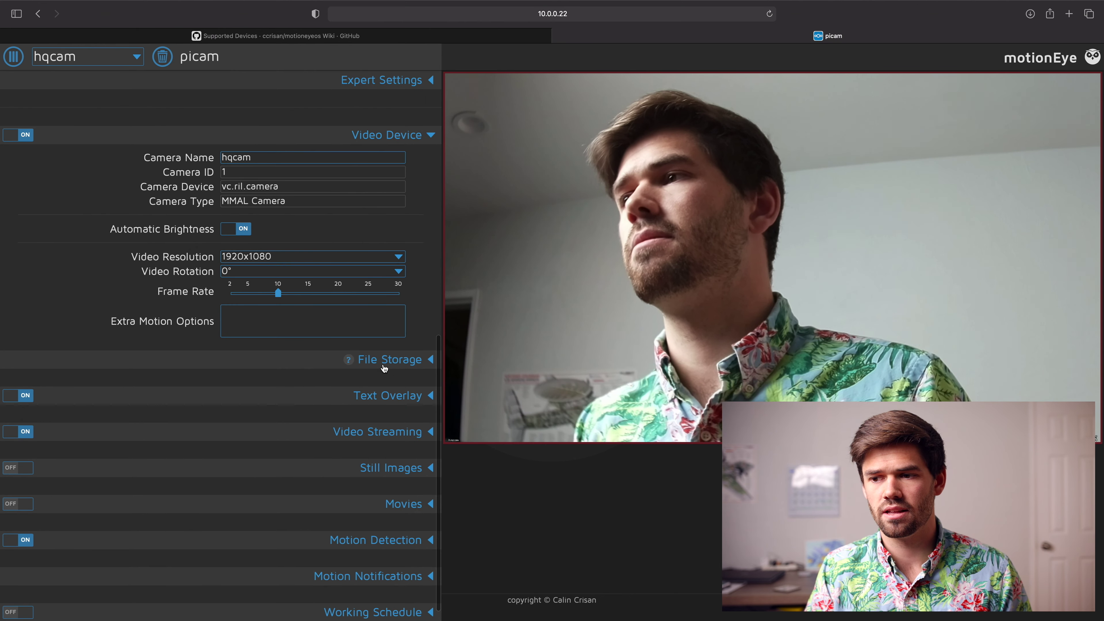
pyautogui.click(343, 134)
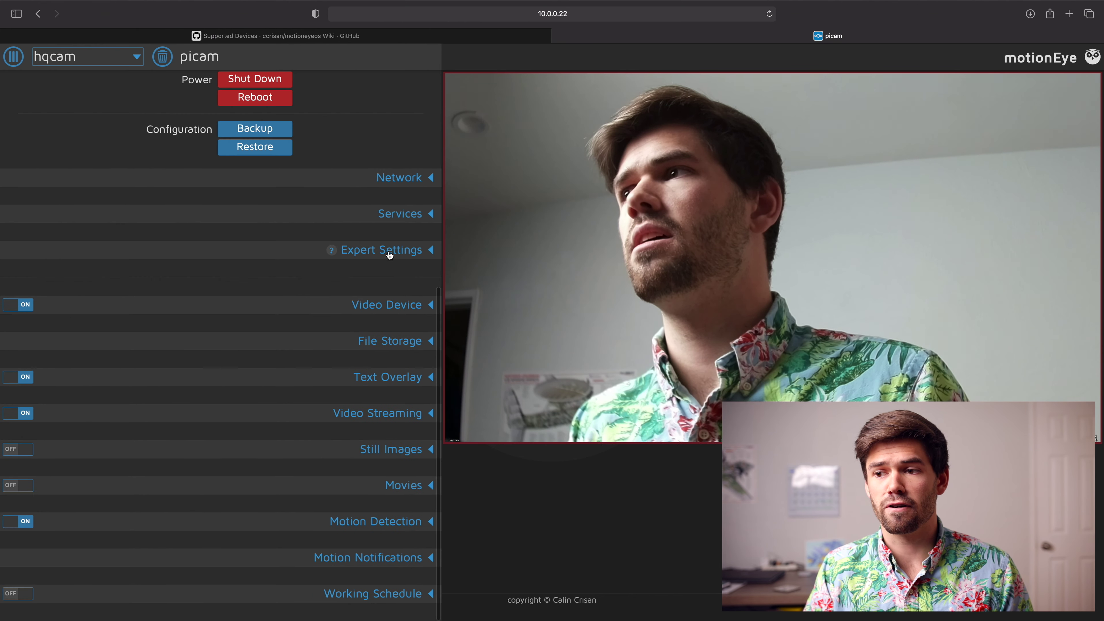
pyautogui.click(400, 341)
pyautogui.scroll(-1, 304, 391)
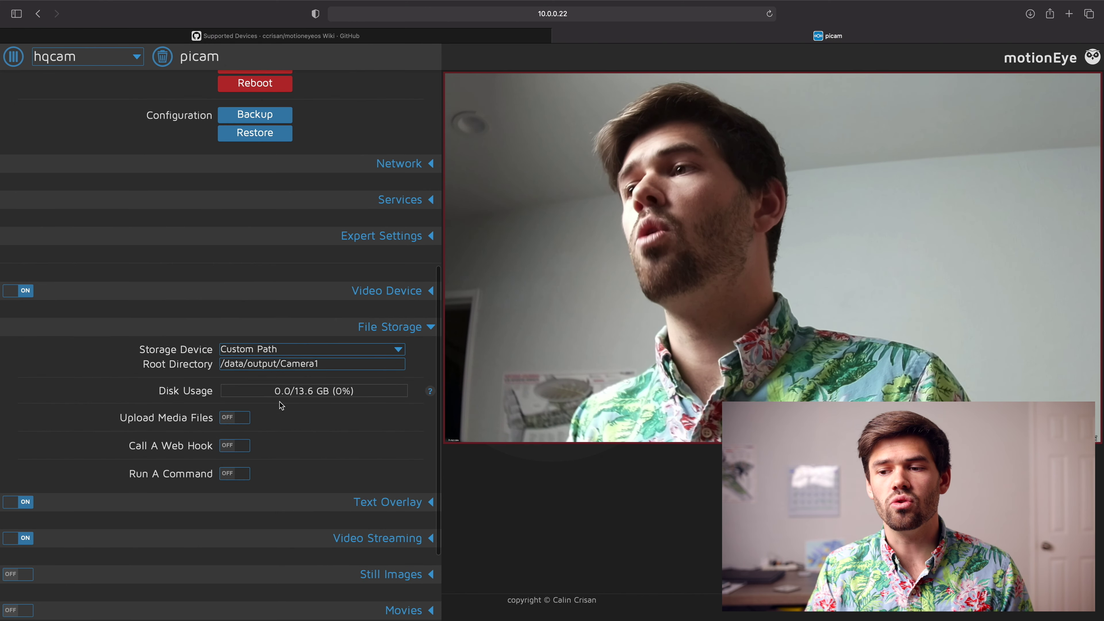
pyautogui.click(234, 418)
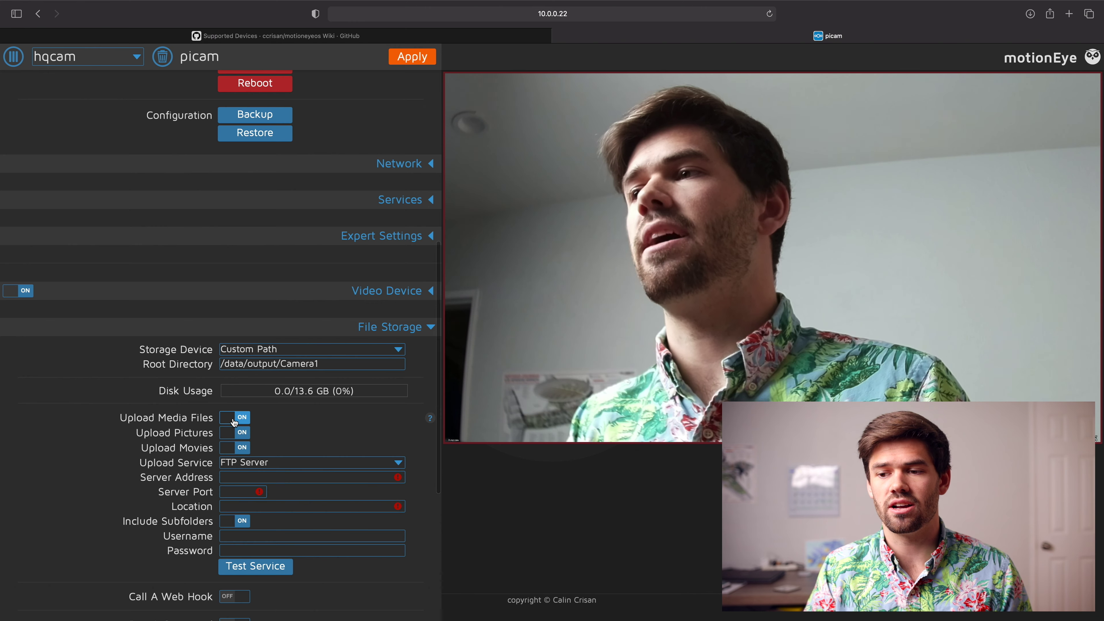
pyautogui.click(291, 464)
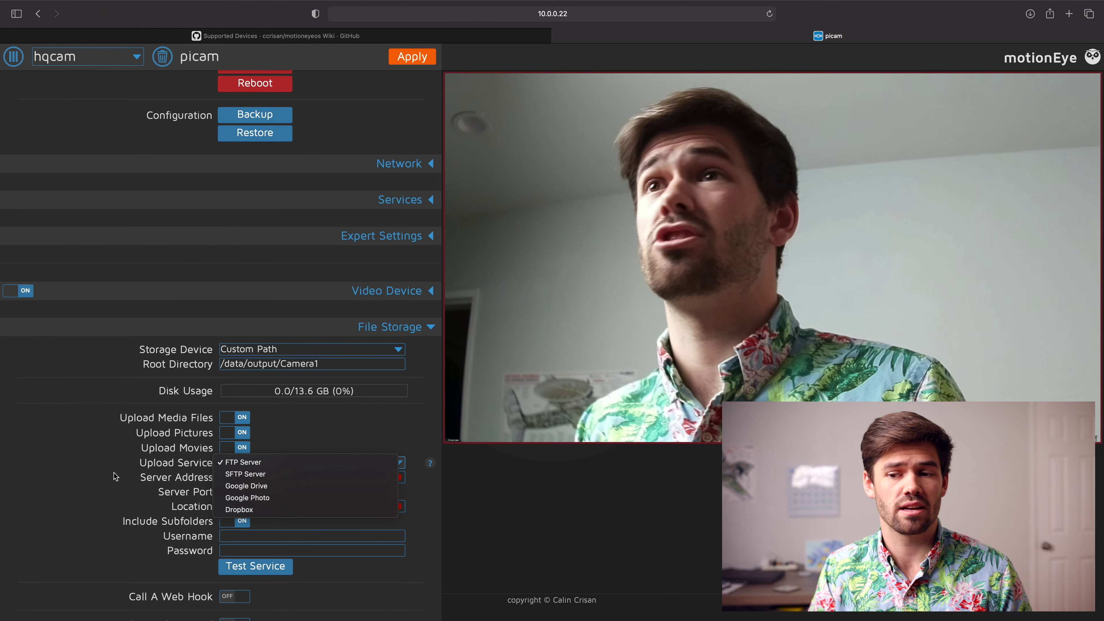
pyautogui.click(114, 476)
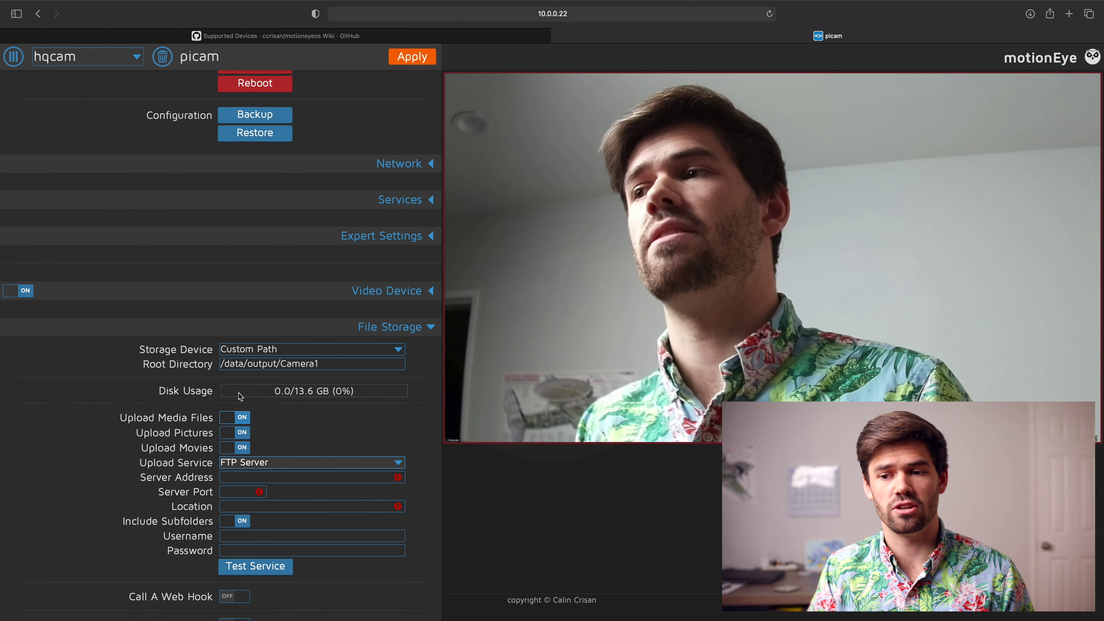
pyautogui.click(236, 418)
pyautogui.scroll(-1, 256, 466)
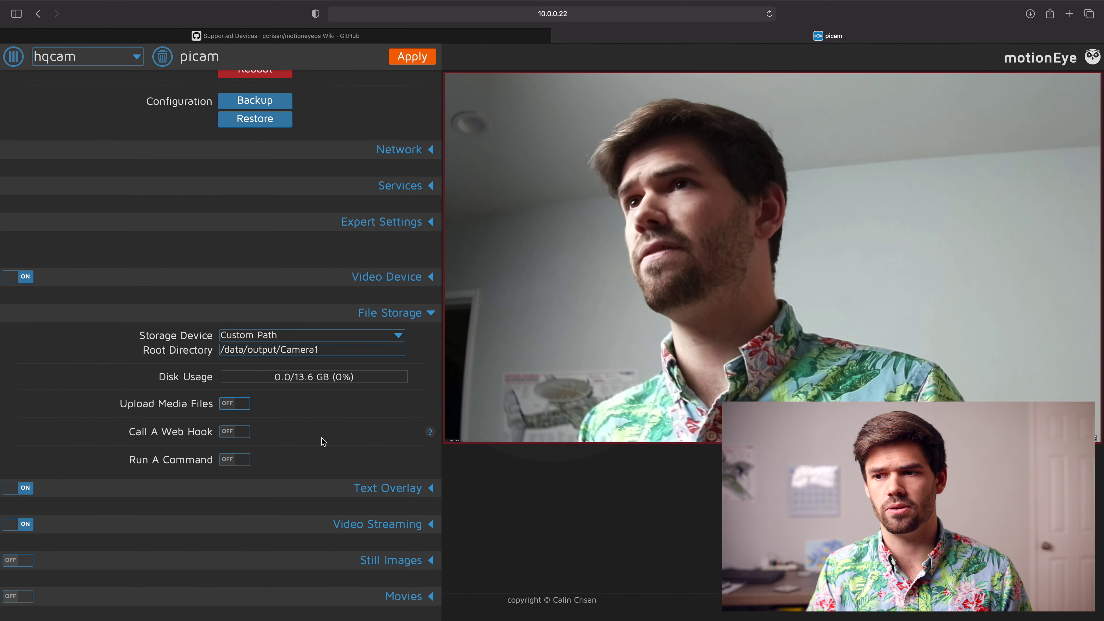
pyautogui.click(349, 313)
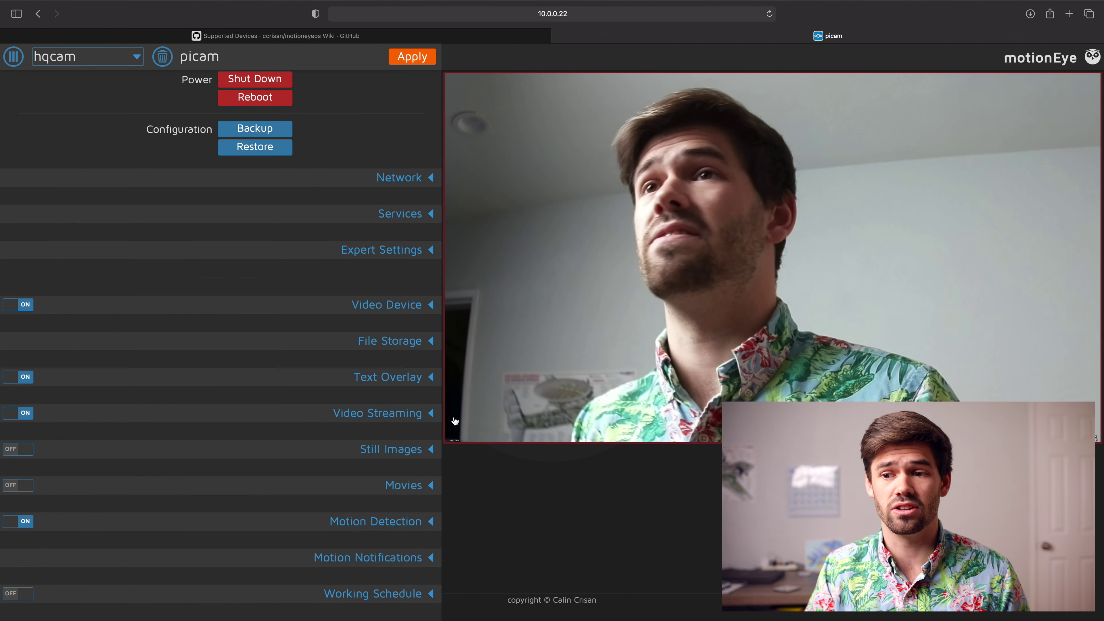
pyautogui.click(394, 376)
# Step: Set the Text Overlay text scale to 4, apply, and collapse the section
pyautogui.scroll(-1, 360, 406)
pyautogui.scroll(-1, 360, 406)
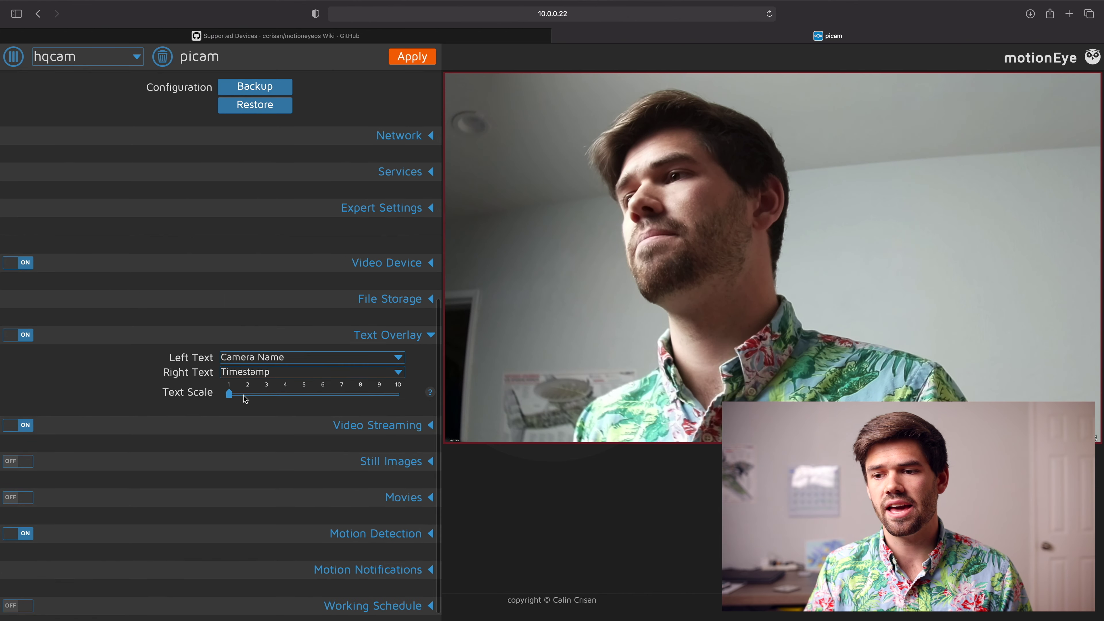
pyautogui.click(285, 394)
pyautogui.click(413, 56)
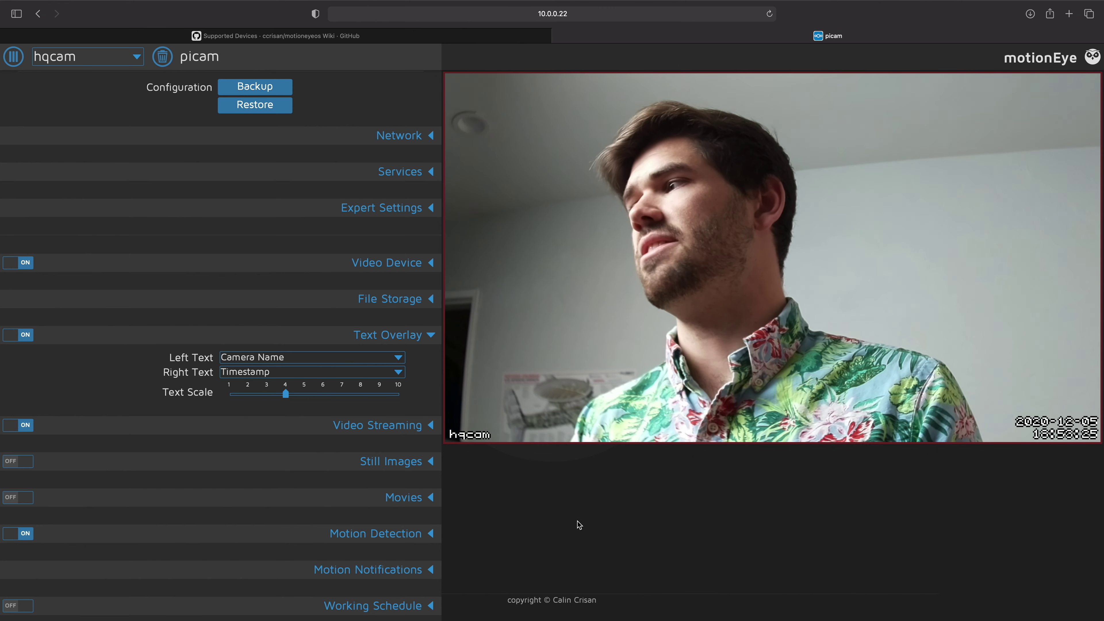
pyautogui.click(402, 342)
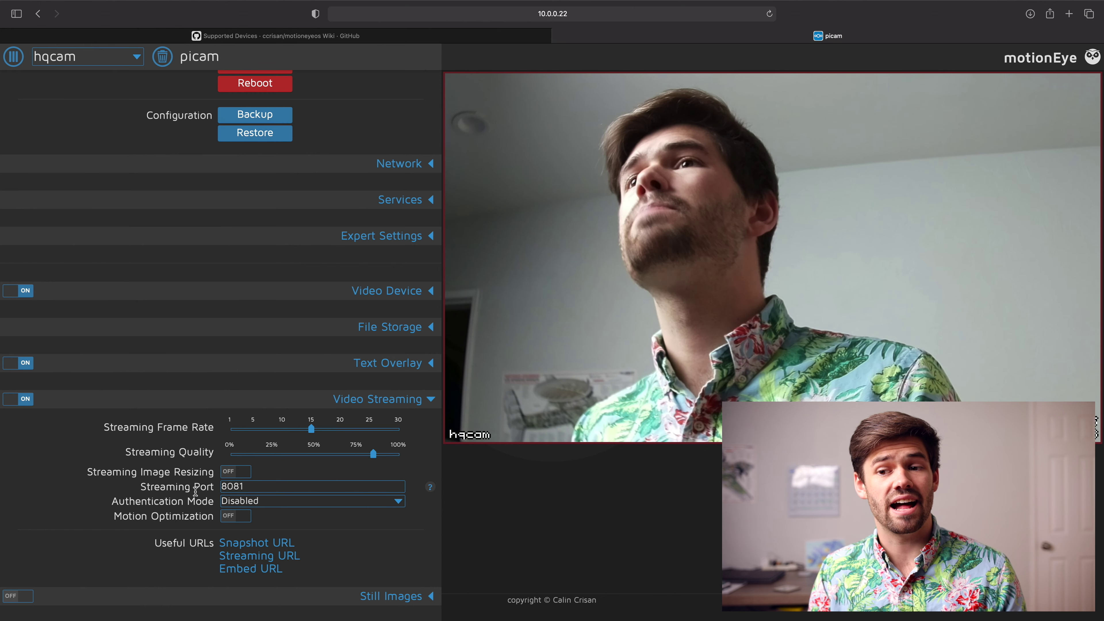
# Step: Turn video streaming off for hqcam, apply it, and collapse Video Streaming
pyautogui.click(20, 402)
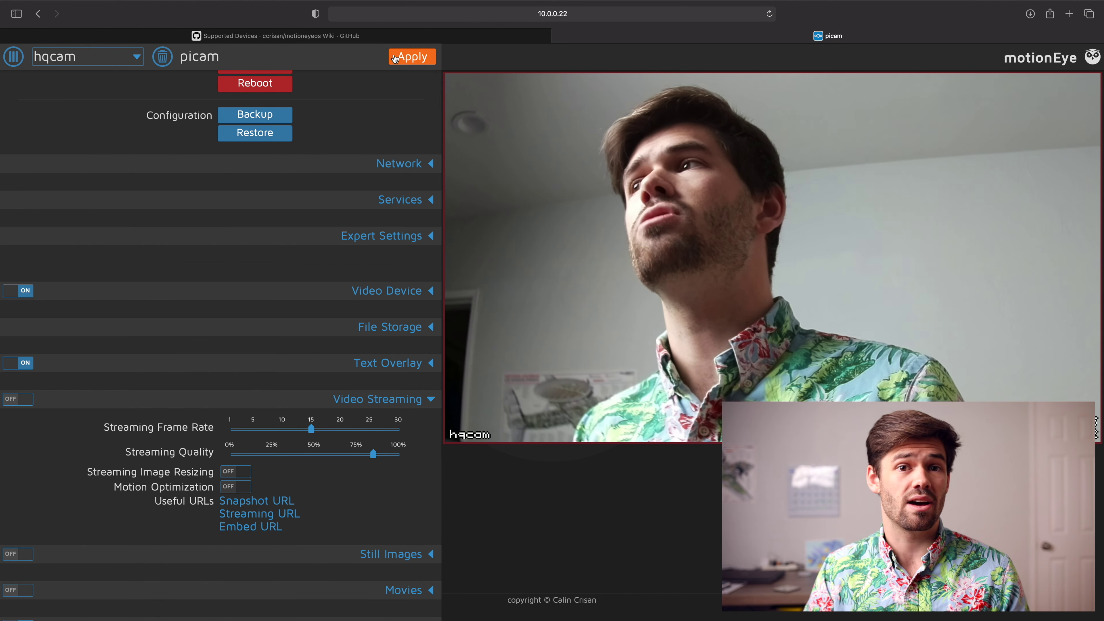
pyautogui.click(397, 59)
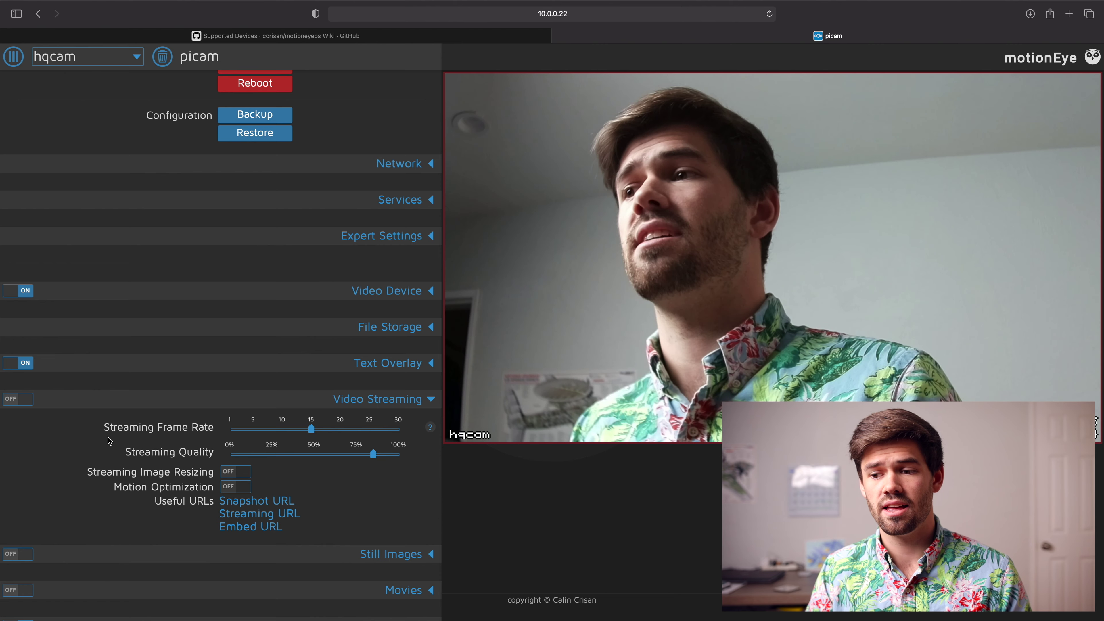
pyautogui.scroll(-3, 311, 282)
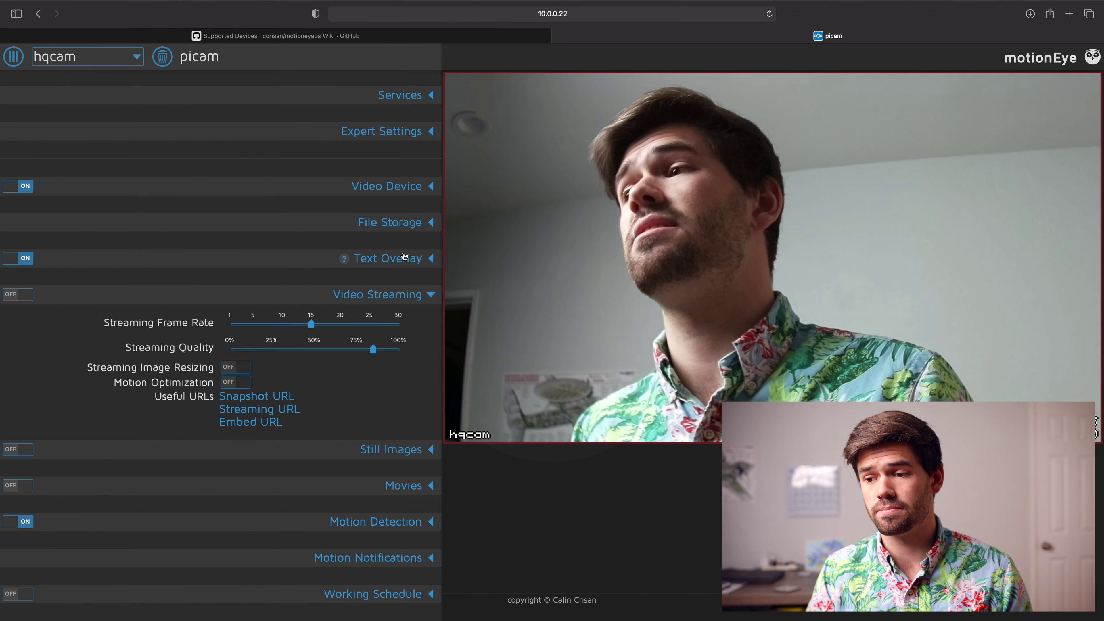
pyautogui.click(389, 299)
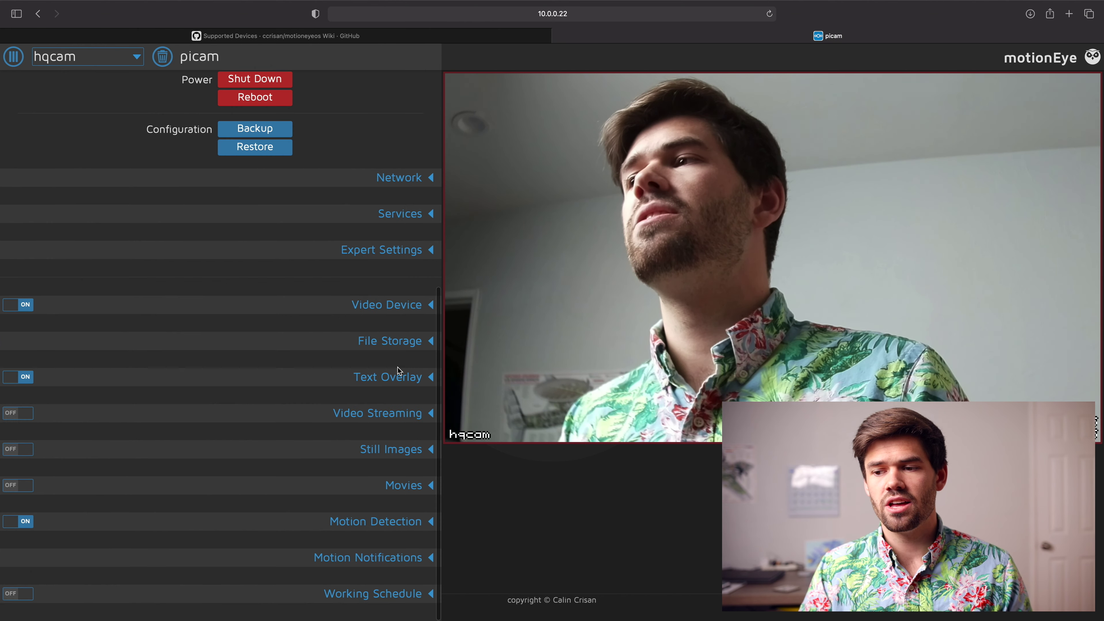
# Step: Turn on Still Images with Motion Triggered (One Picture) capture, preserved For One Week, accepting the warning
pyautogui.click(402, 451)
pyautogui.scroll(-3, 365, 436)
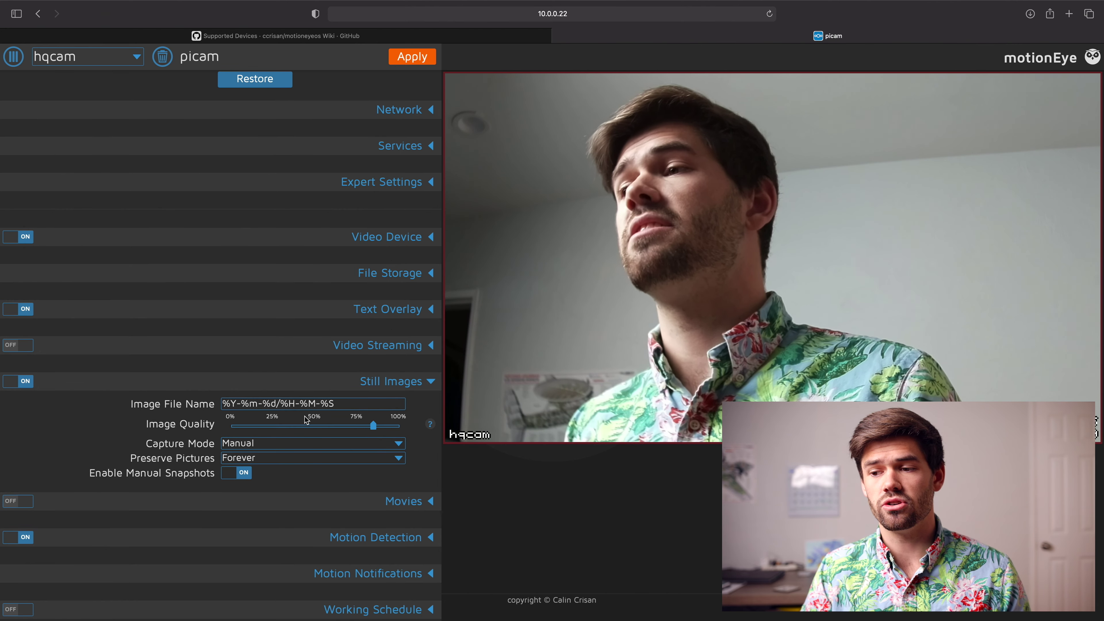
pyautogui.click(275, 446)
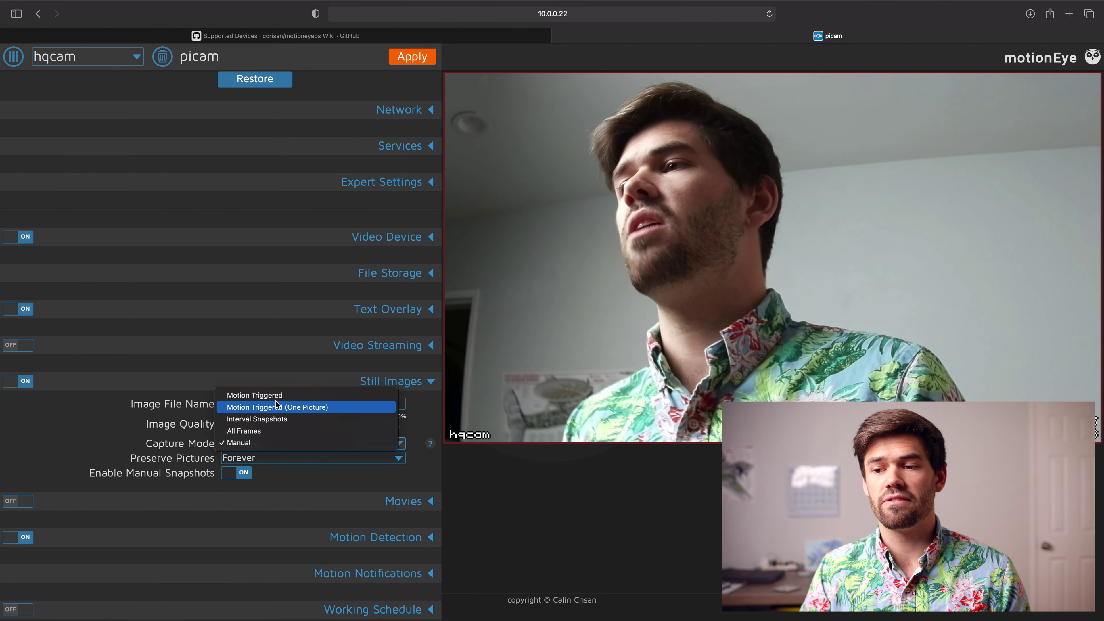
pyautogui.click(348, 407)
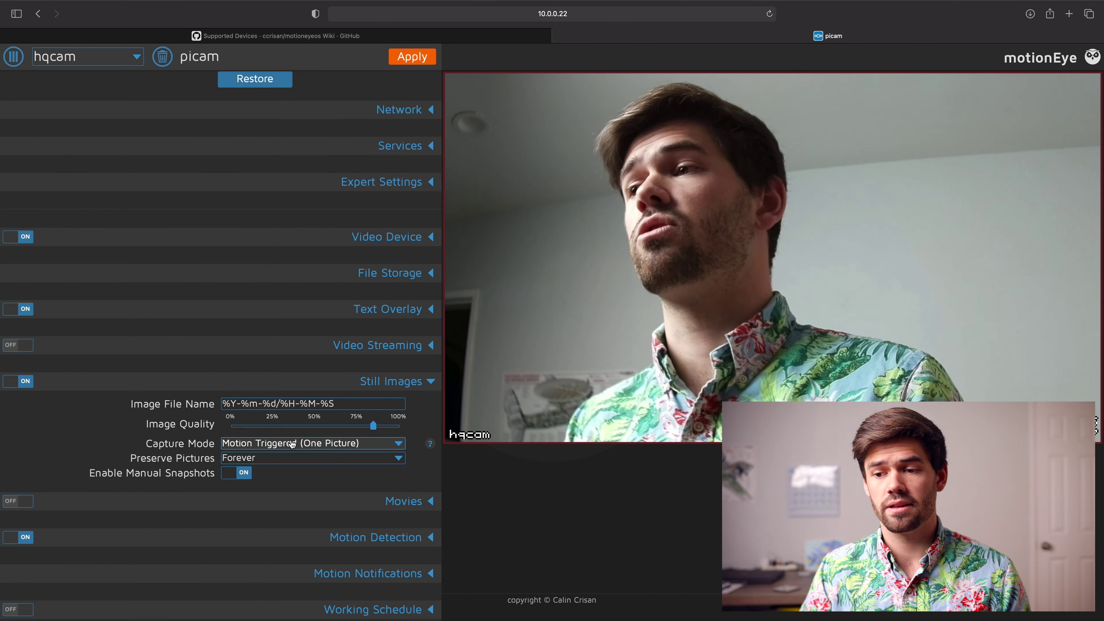
pyautogui.click(268, 459)
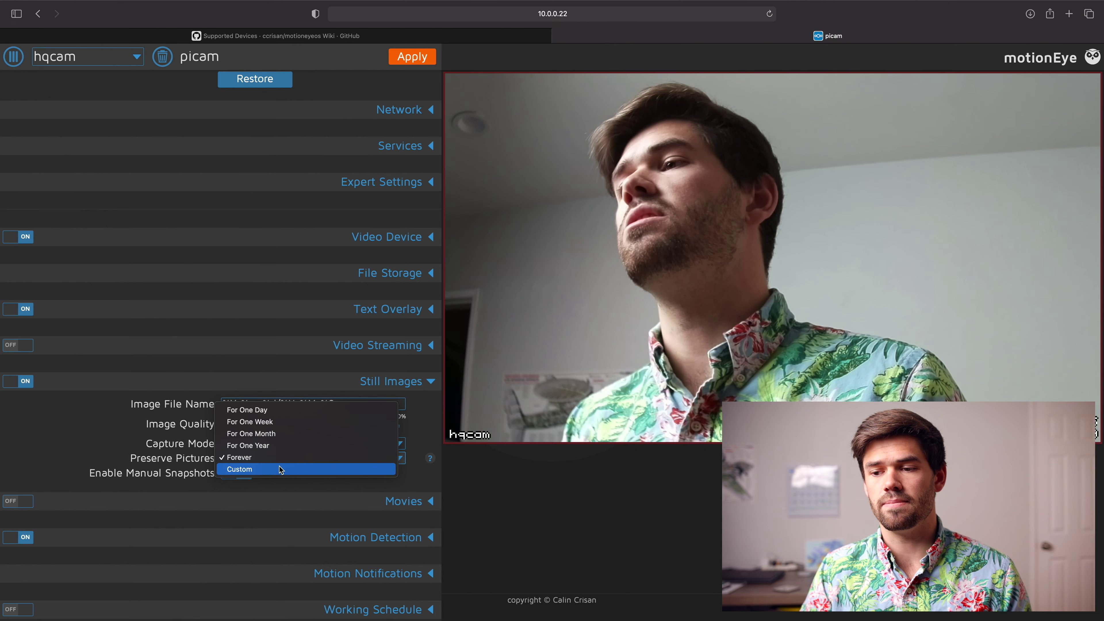
pyautogui.click(288, 422)
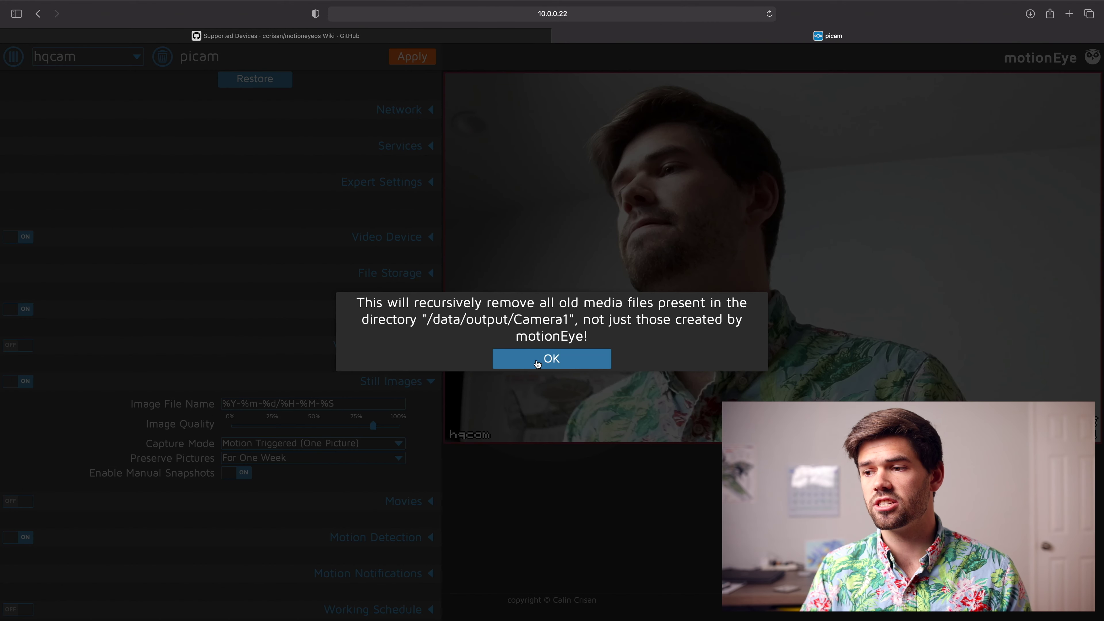
pyautogui.click(538, 364)
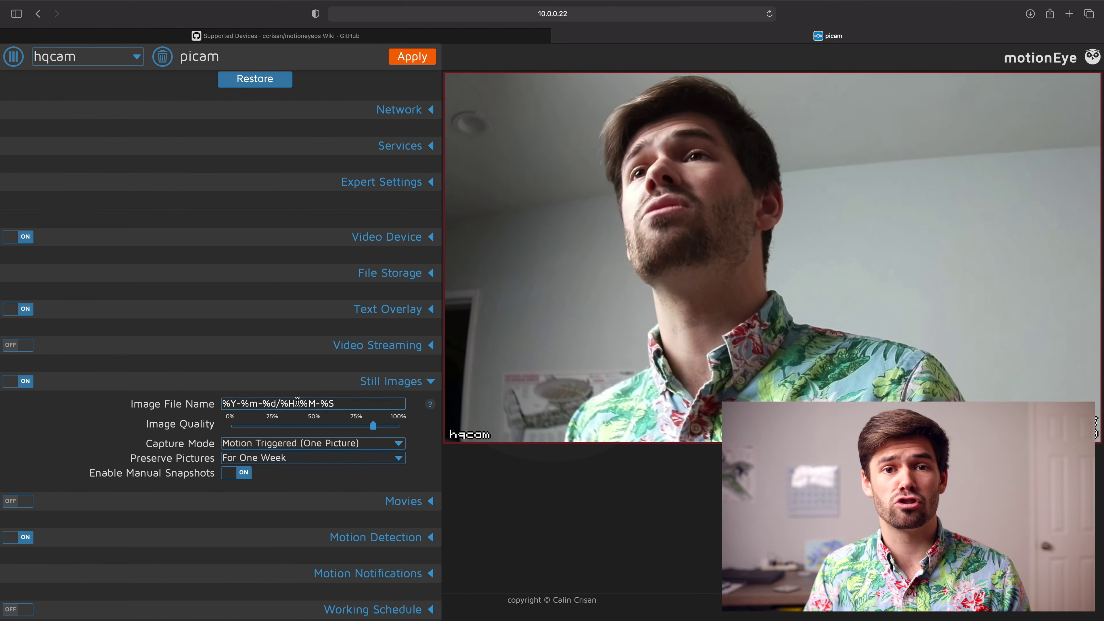
# Step: Turn Movies on with Continuous Recording, 50% movie quality and a 120-second maximum length
pyautogui.click(376, 380)
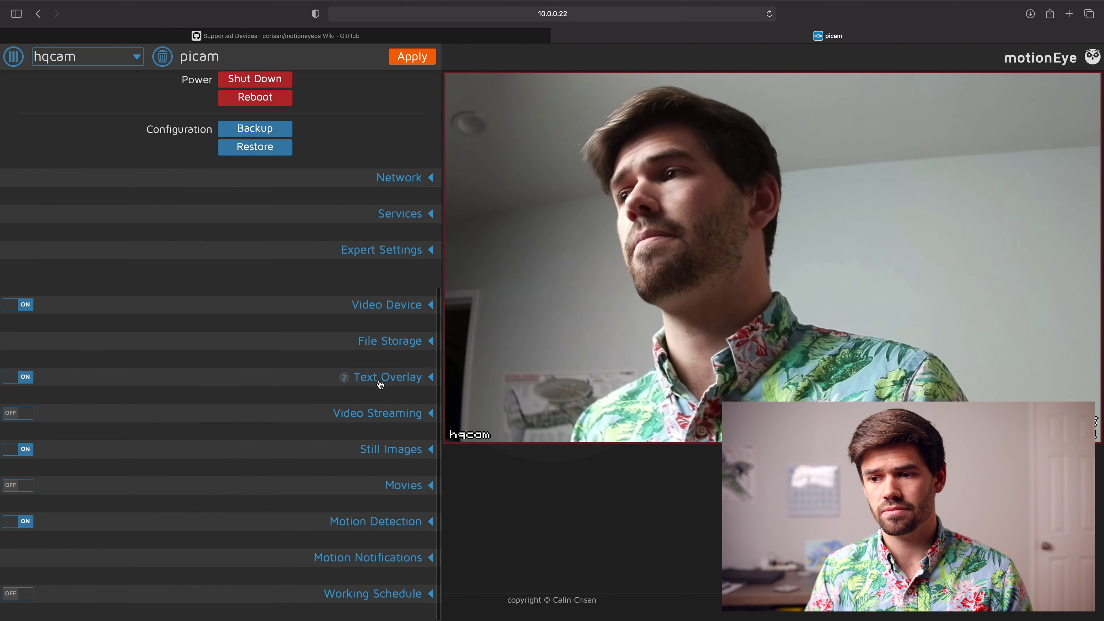
pyautogui.click(391, 487)
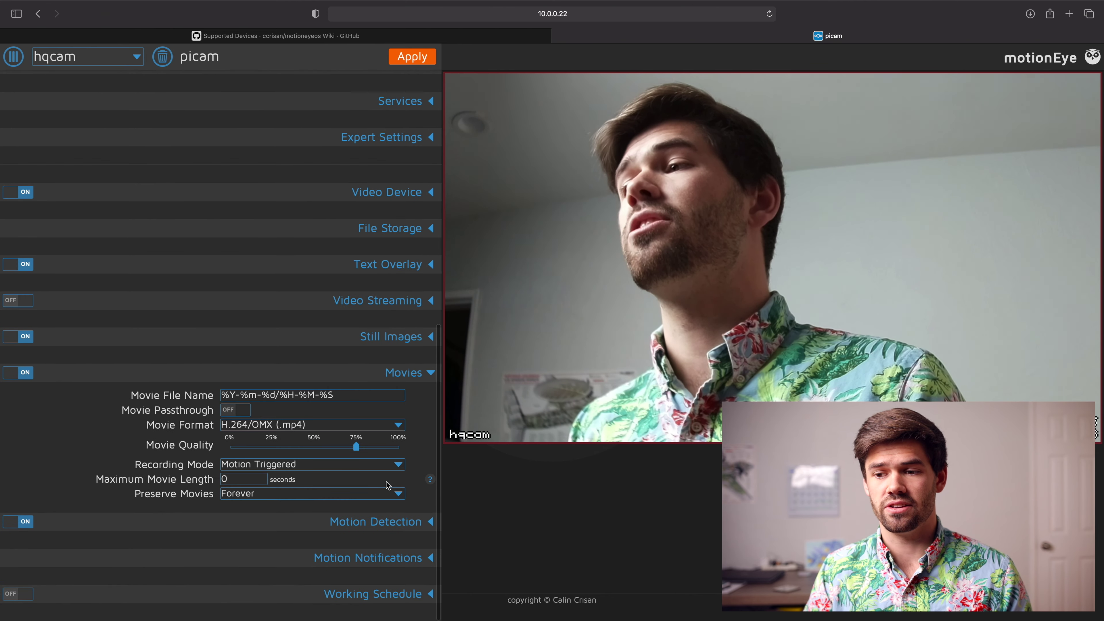
pyautogui.click(344, 468)
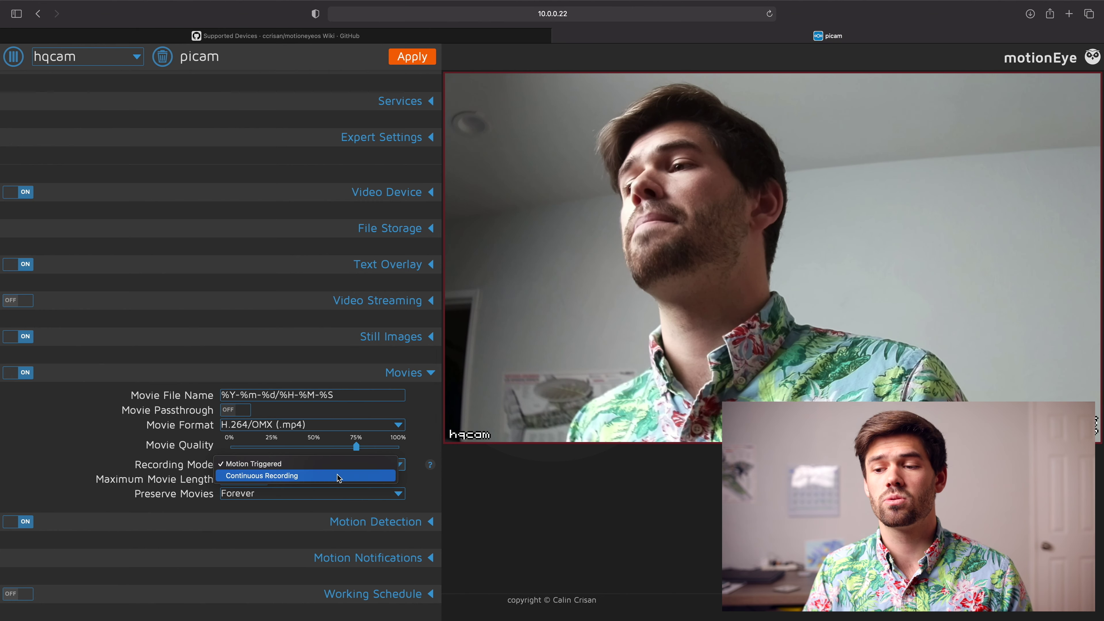
pyautogui.click(338, 476)
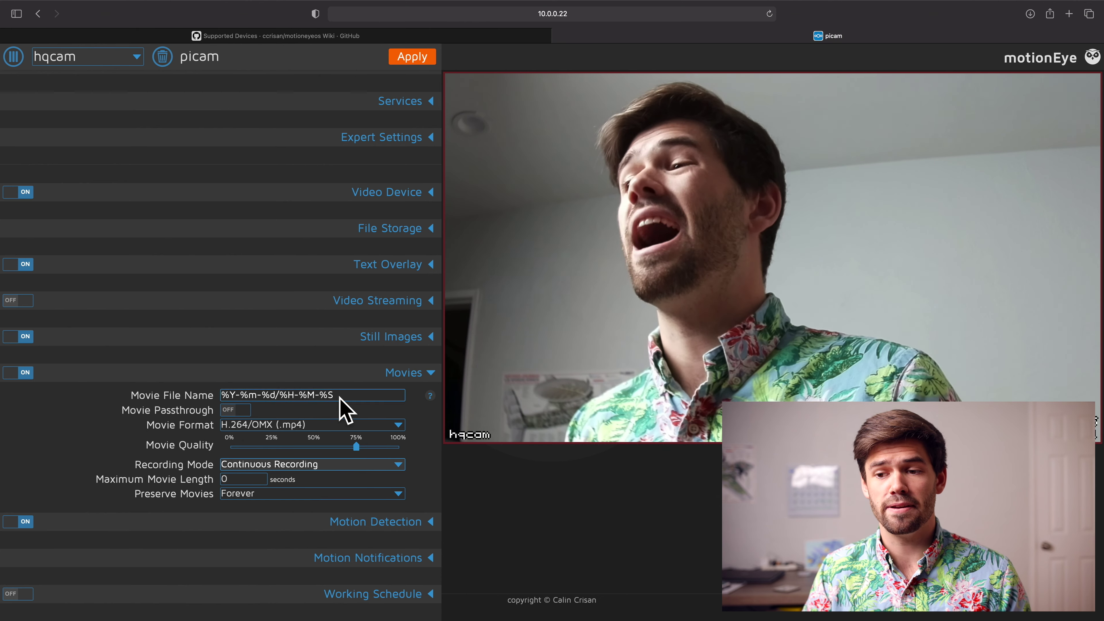
pyautogui.click(314, 447)
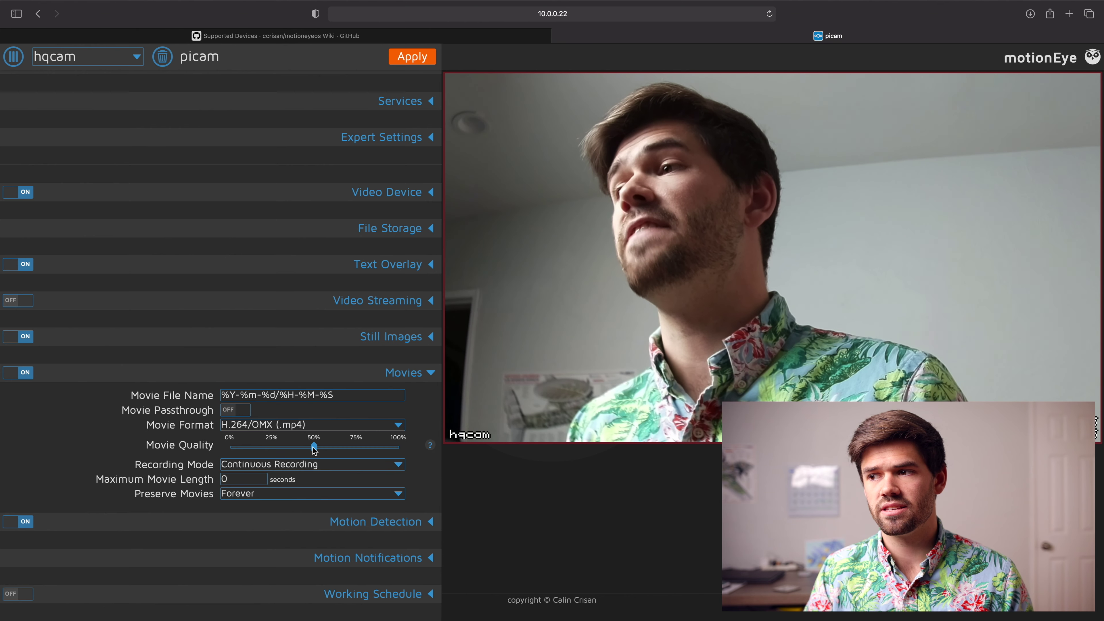
pyautogui.doubleClick(240, 479)
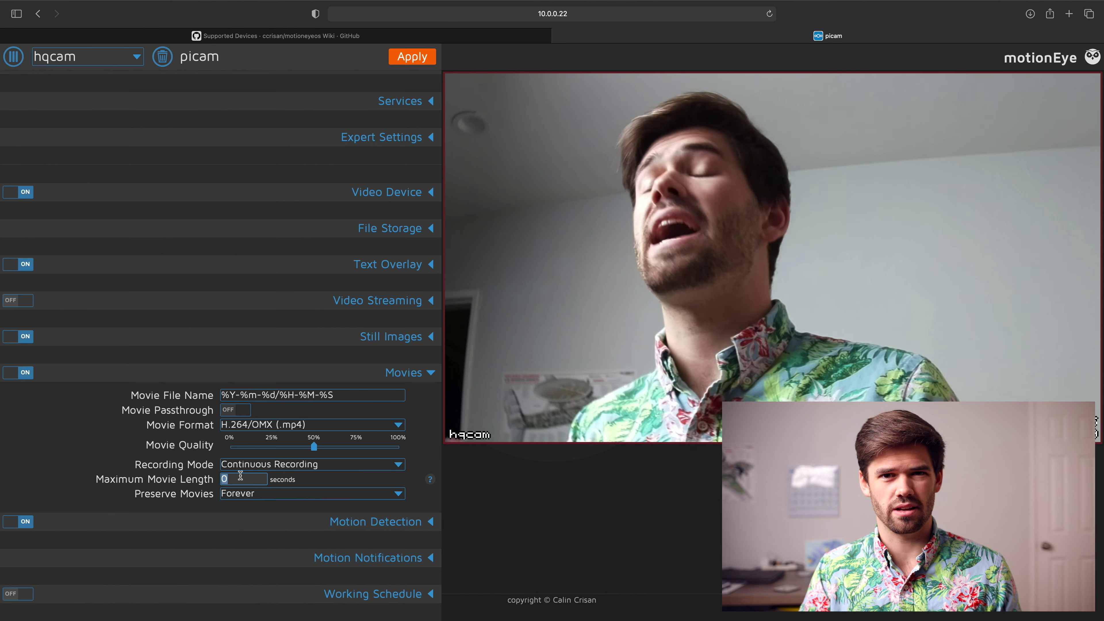
pyautogui.write('120')
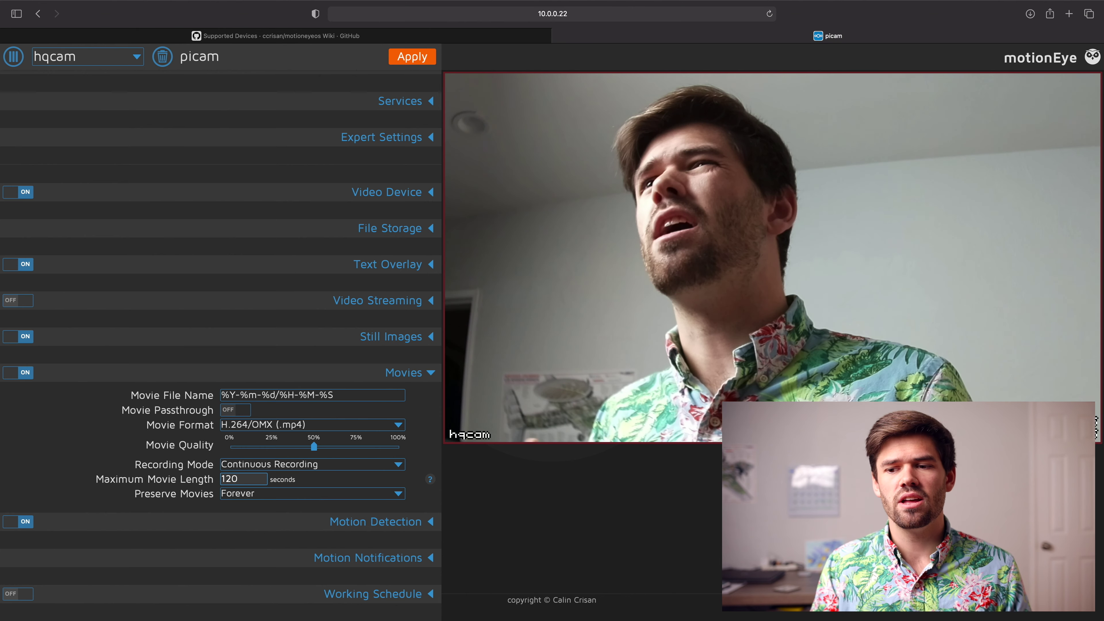
# Step: Preserve movies For One Week, accept the deletion warning, and apply the hqcam settings
pyautogui.click(277, 496)
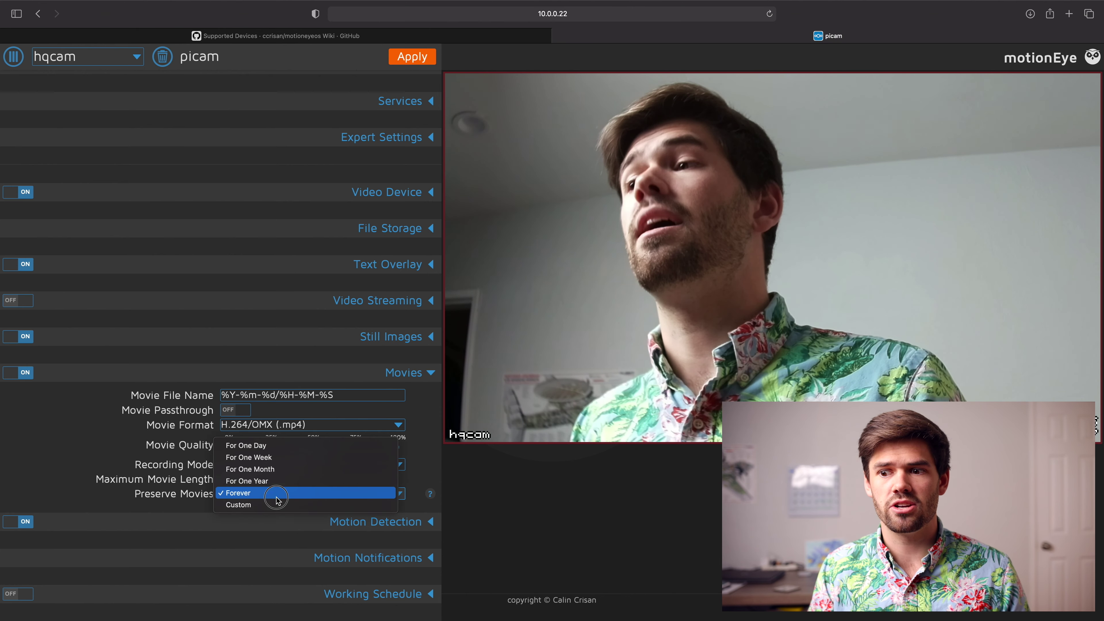
pyautogui.click(347, 457)
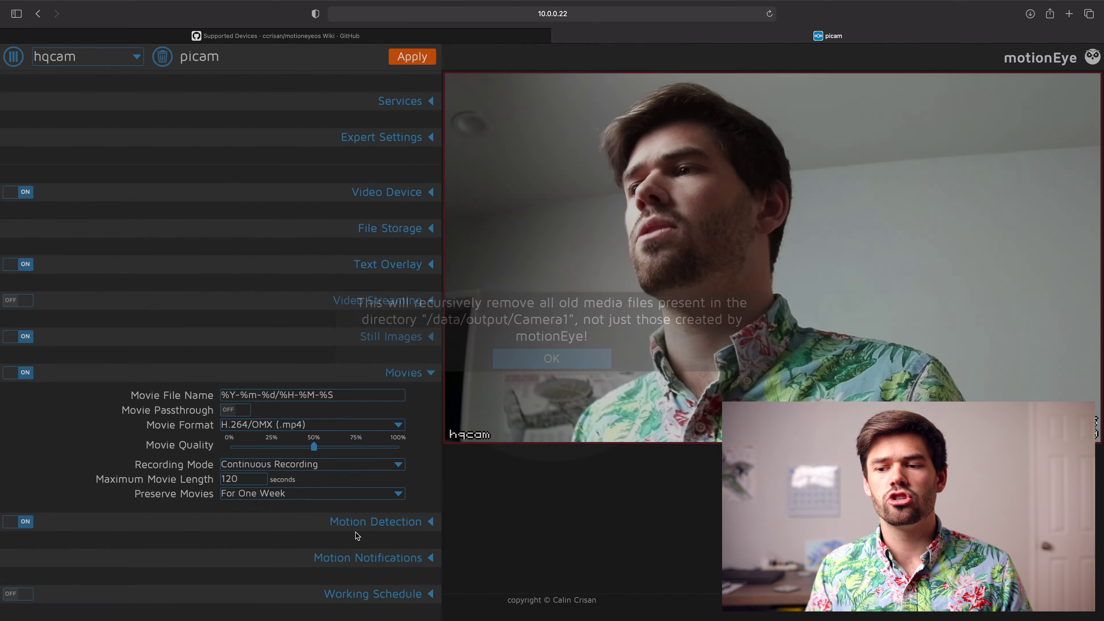
pyautogui.click(570, 361)
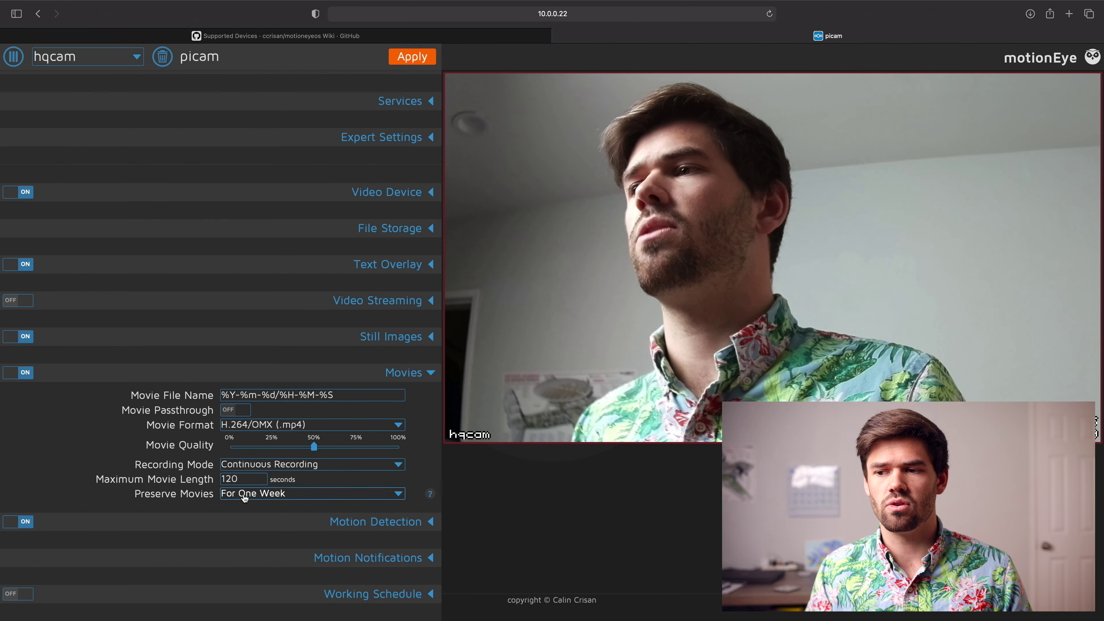
pyautogui.click(413, 57)
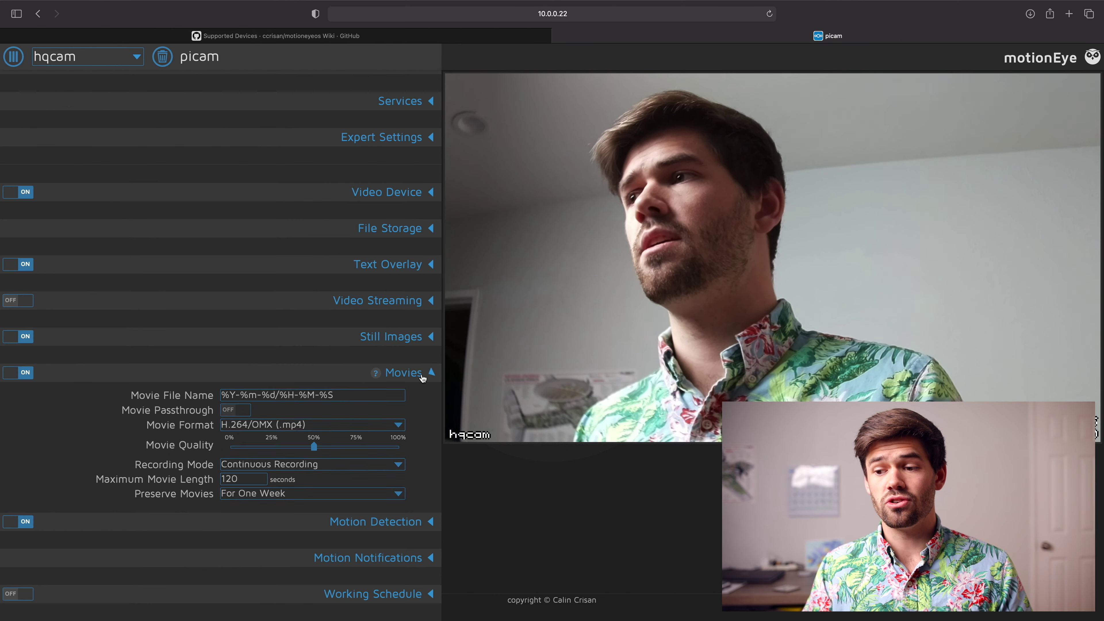
pyautogui.click(424, 372)
pyautogui.click(386, 522)
pyautogui.scroll(-5, 384, 518)
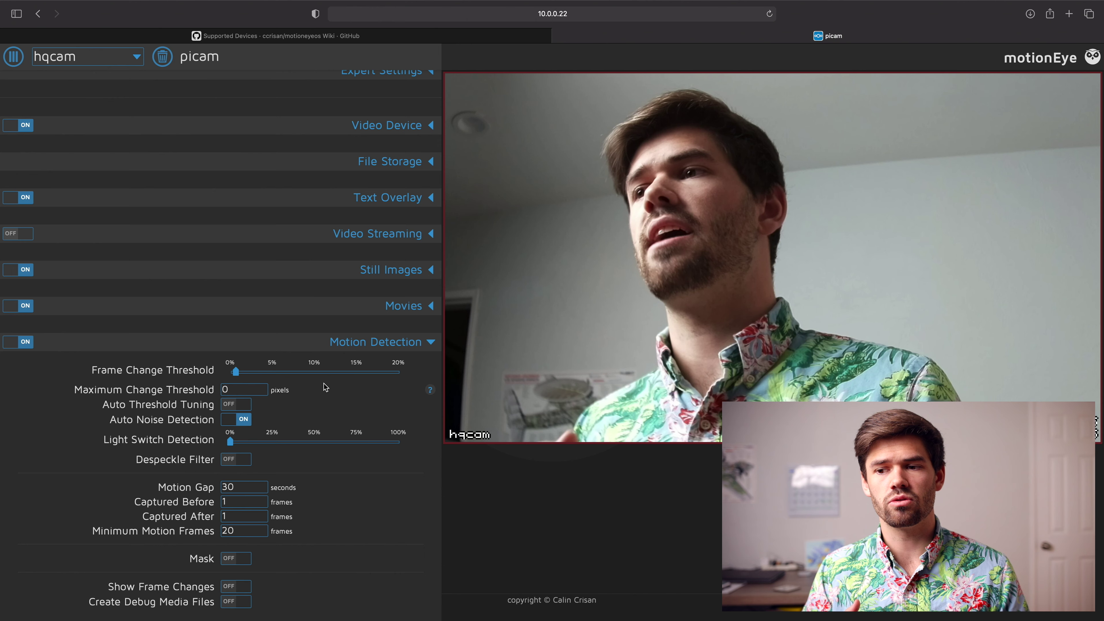
# Step: Toggle the motion Mask on and back off, collapse Motion Detection, and switch motion detection off
pyautogui.scroll(-1, 310, 390)
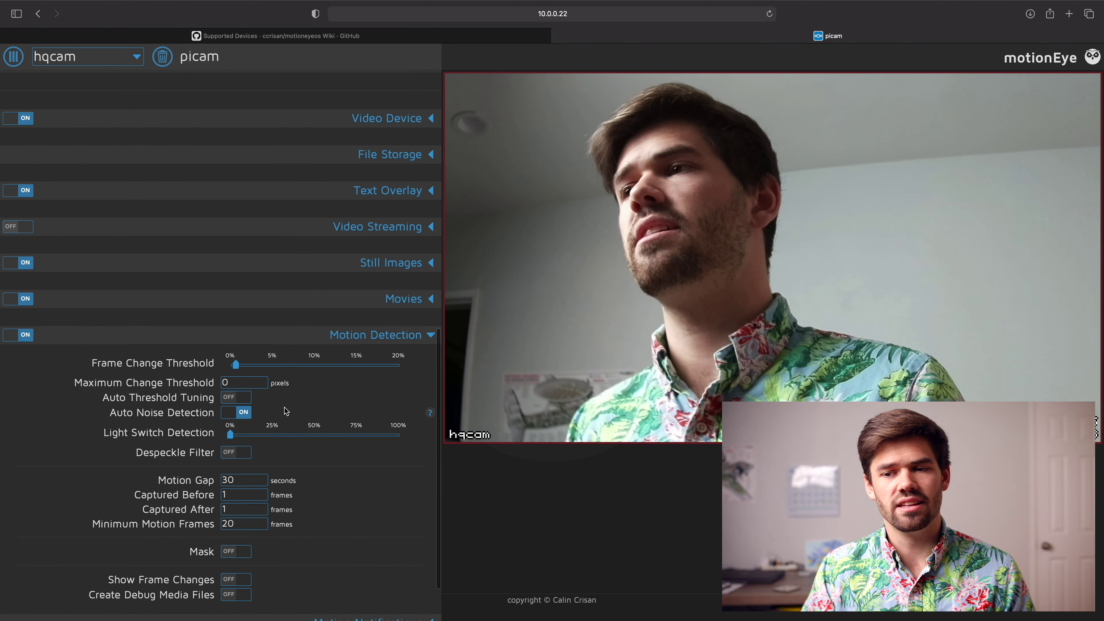
pyautogui.scroll(-1, 285, 412)
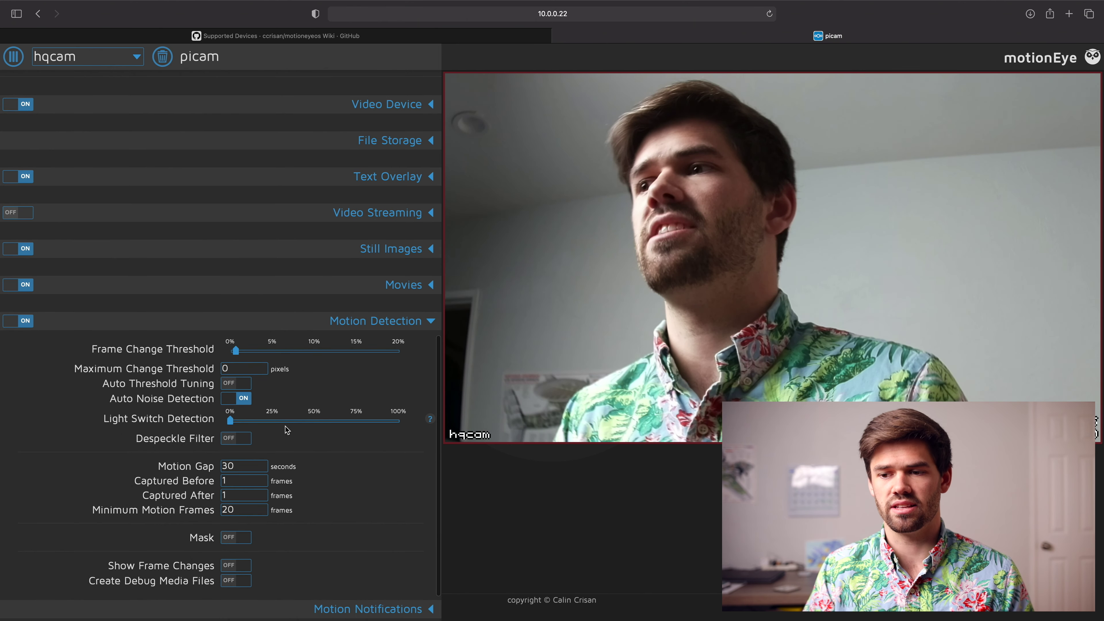
pyautogui.scroll(-1, 285, 435)
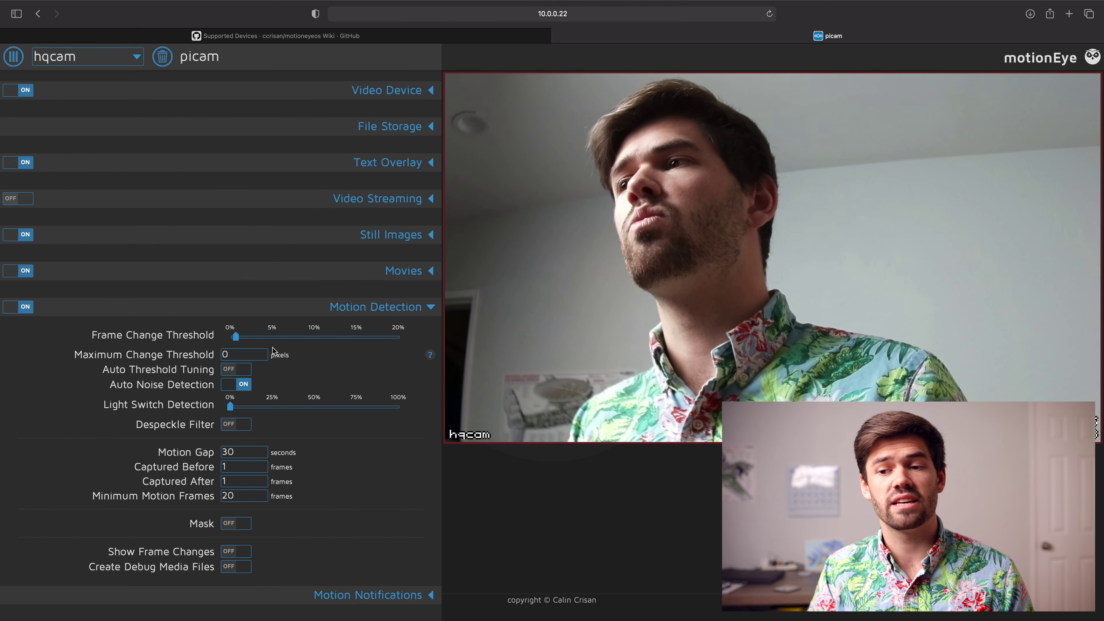
pyautogui.scroll(-2, 261, 392)
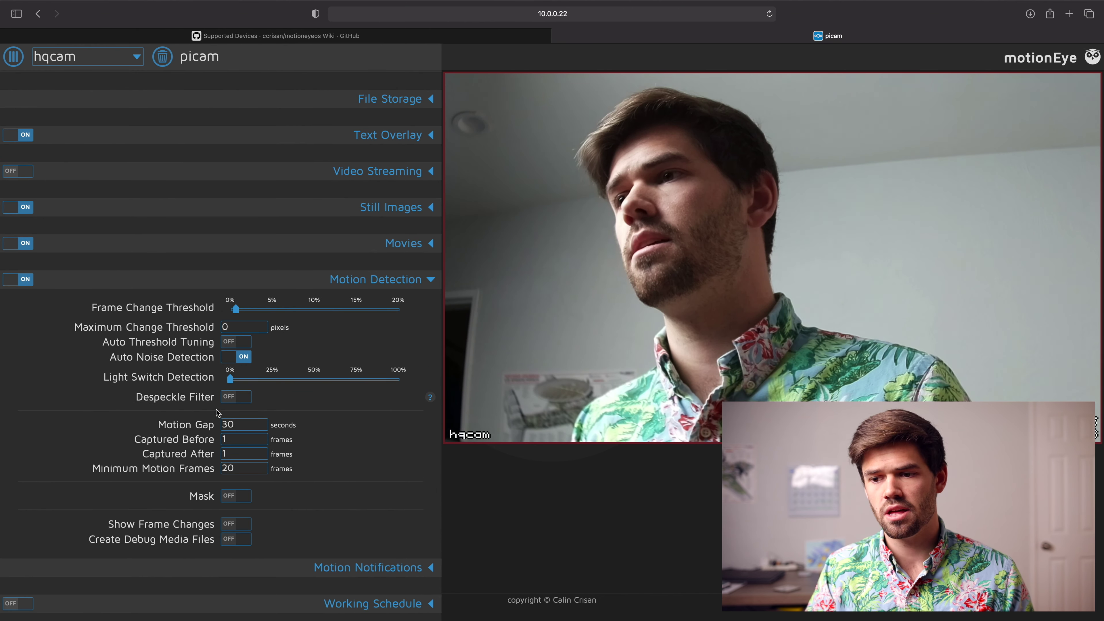
pyautogui.click(239, 497)
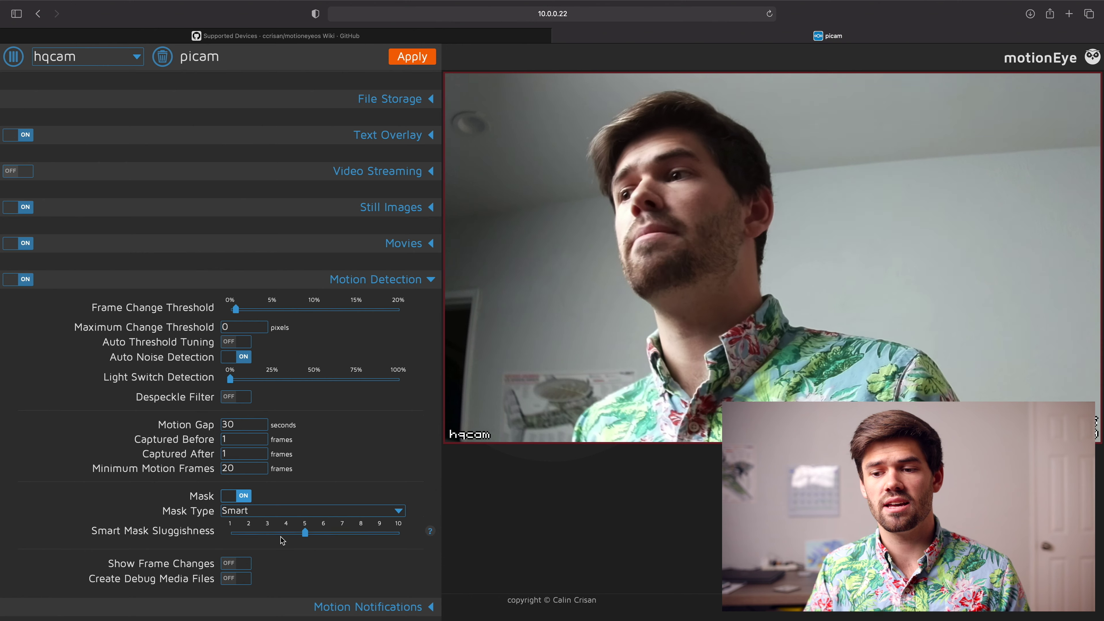
pyautogui.click(241, 498)
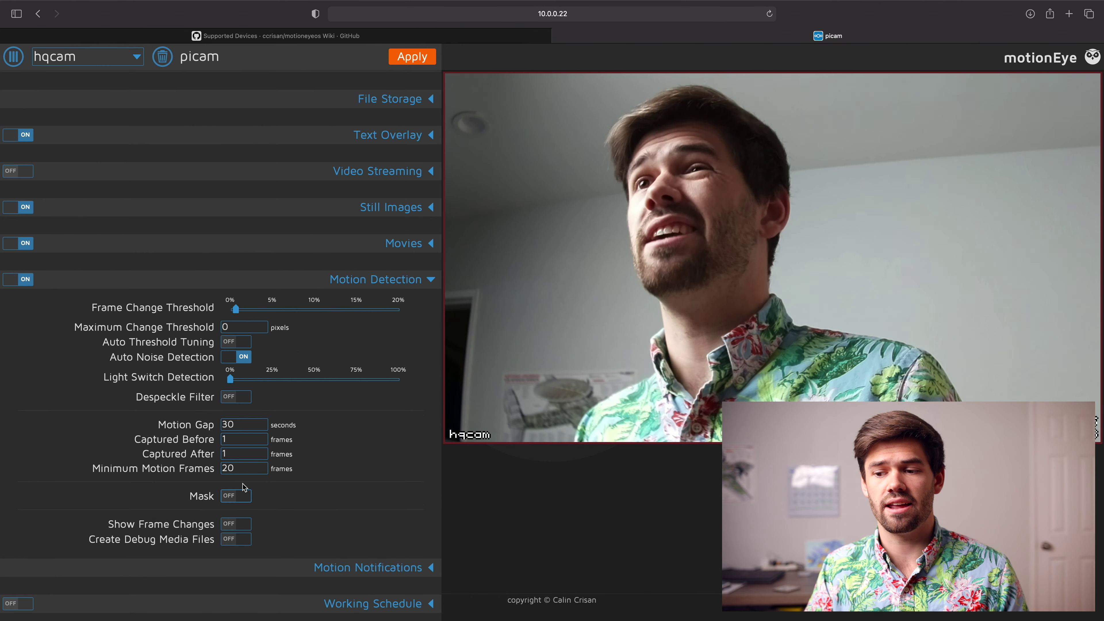
pyautogui.click(406, 285)
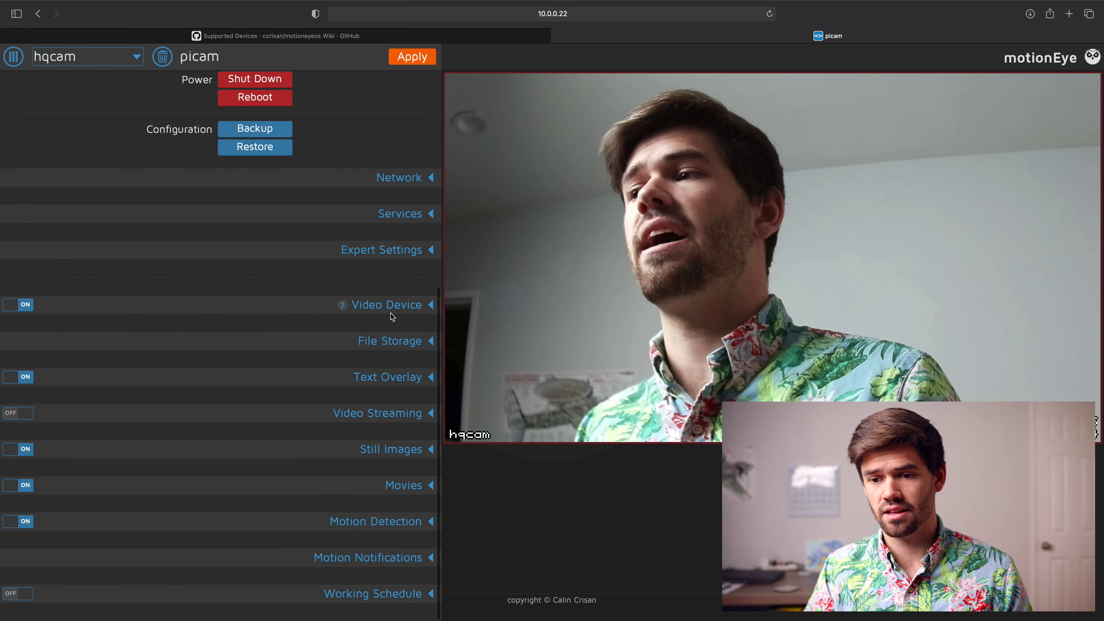
pyautogui.click(22, 522)
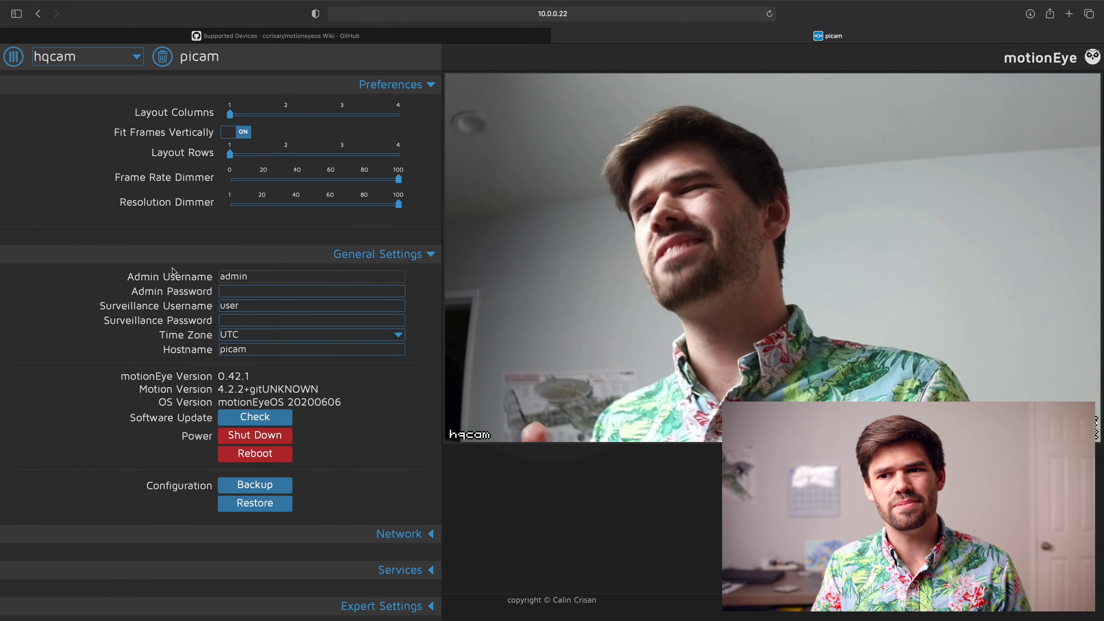
# Step: Connect Finder to the Pi's server at smb://10.0.0.22
pyautogui.moveTo(206, 256)
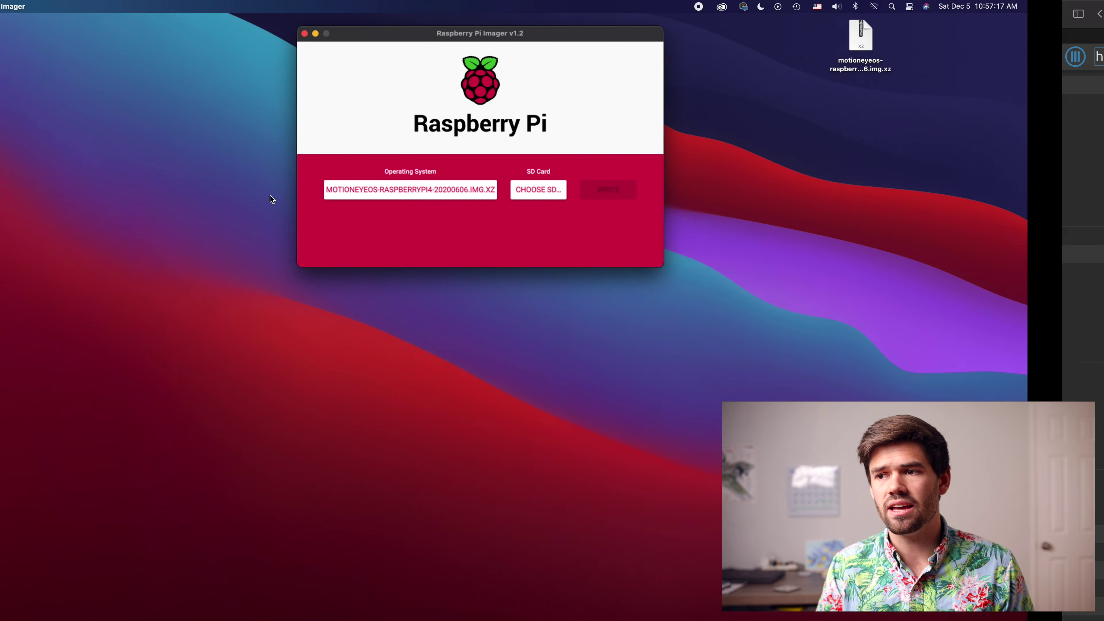
pyautogui.click(349, 393)
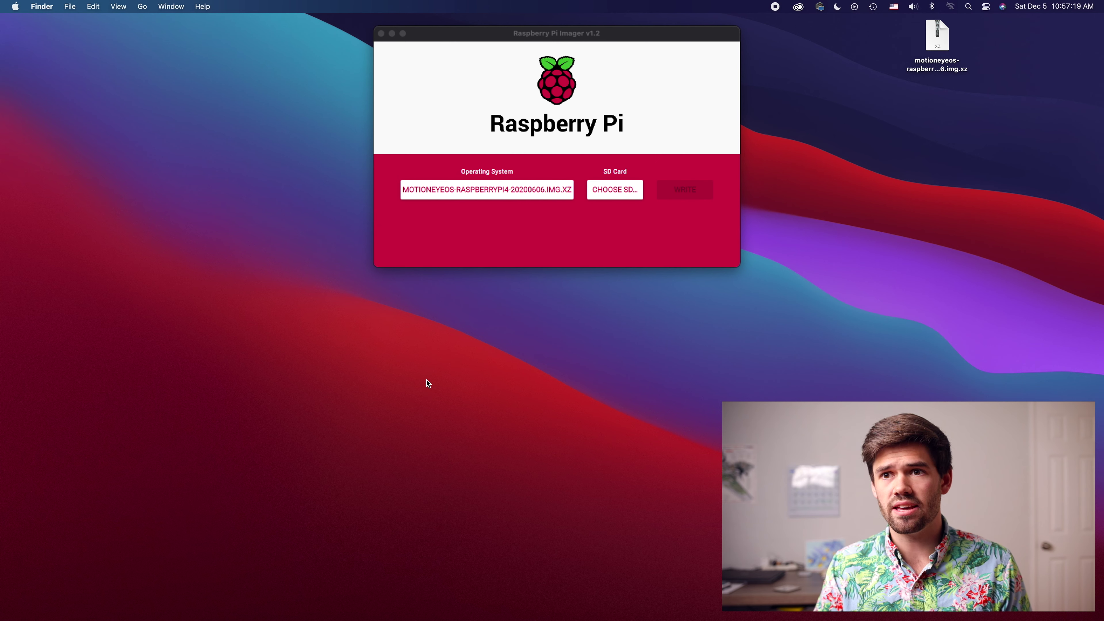
pyautogui.press('super+k')
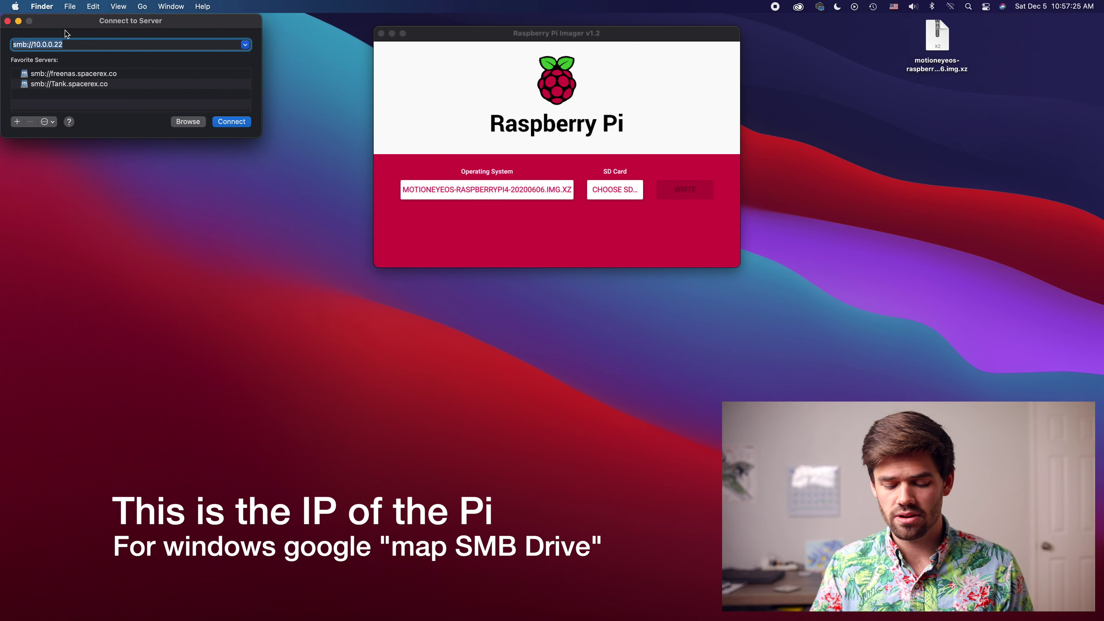
pyautogui.press('Return')
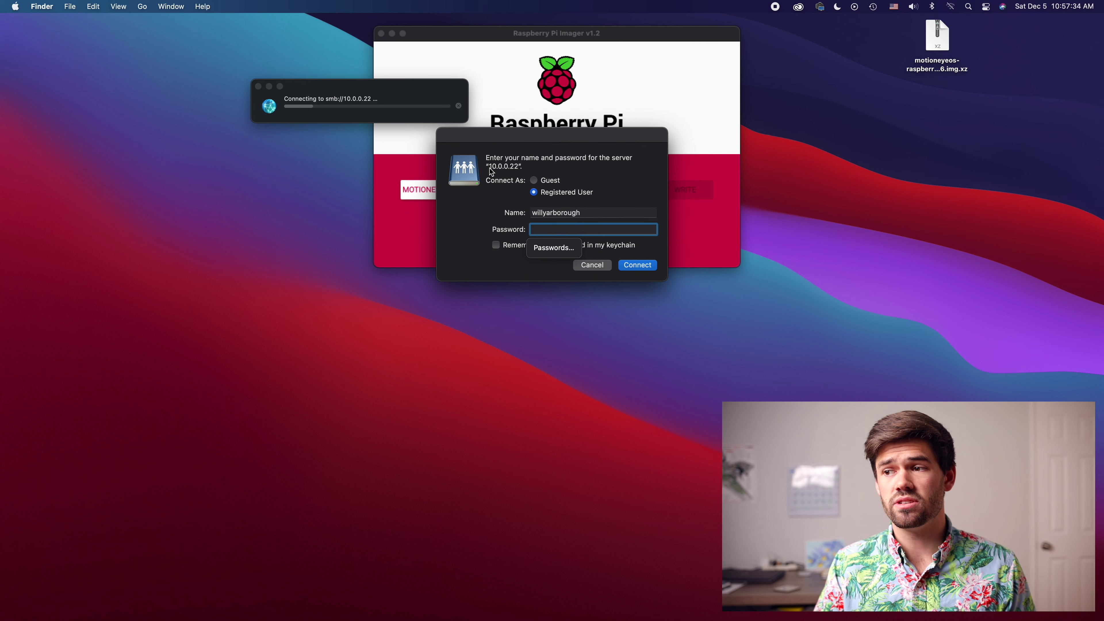
# Step: Sign in with the user name admin and mount the sdcard share
pyautogui.doubleClick(556, 211)
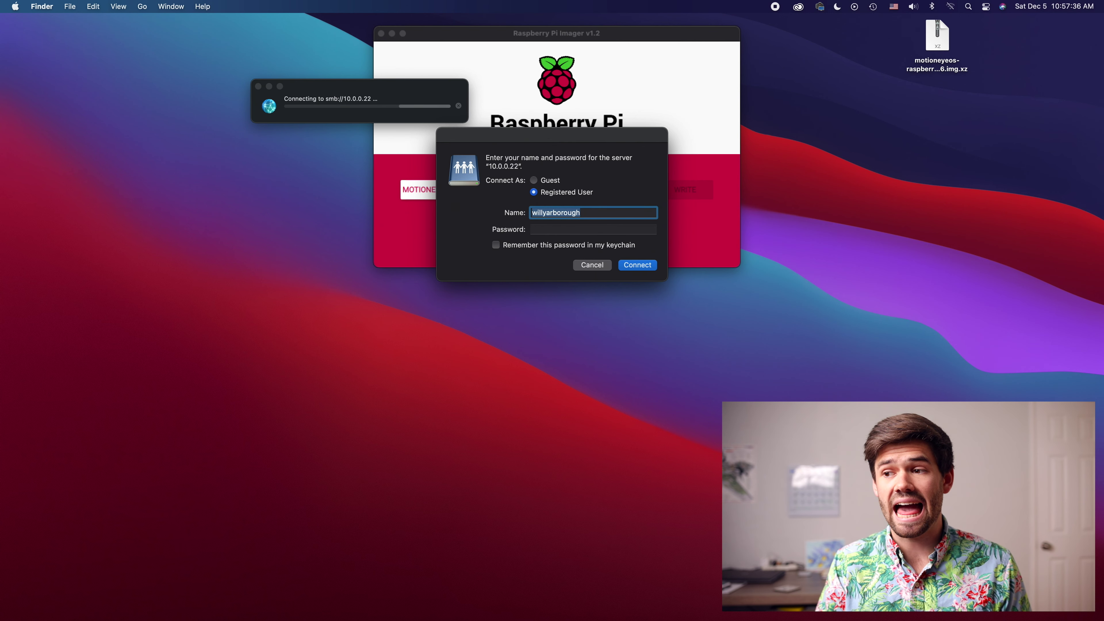
pyautogui.write('admin')
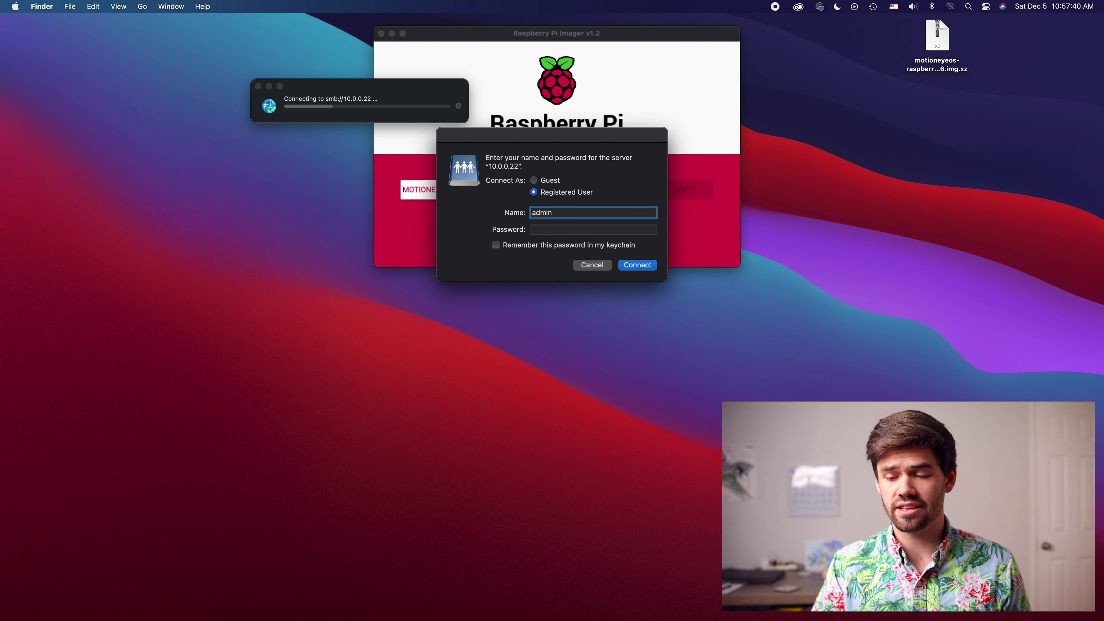
pyautogui.press('Return')
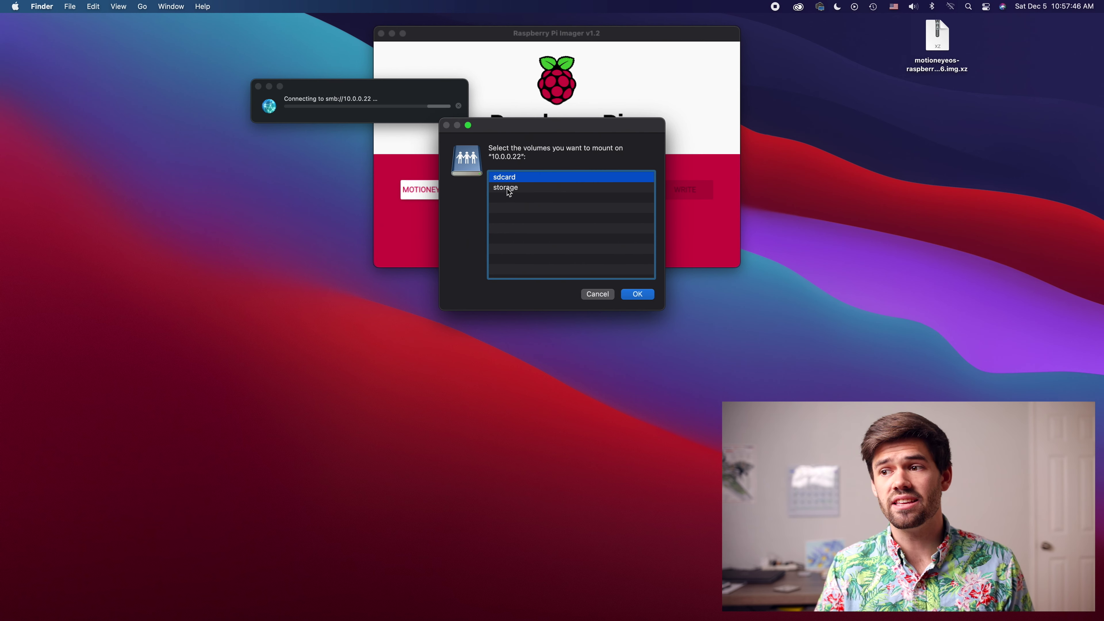
pyautogui.click(638, 294)
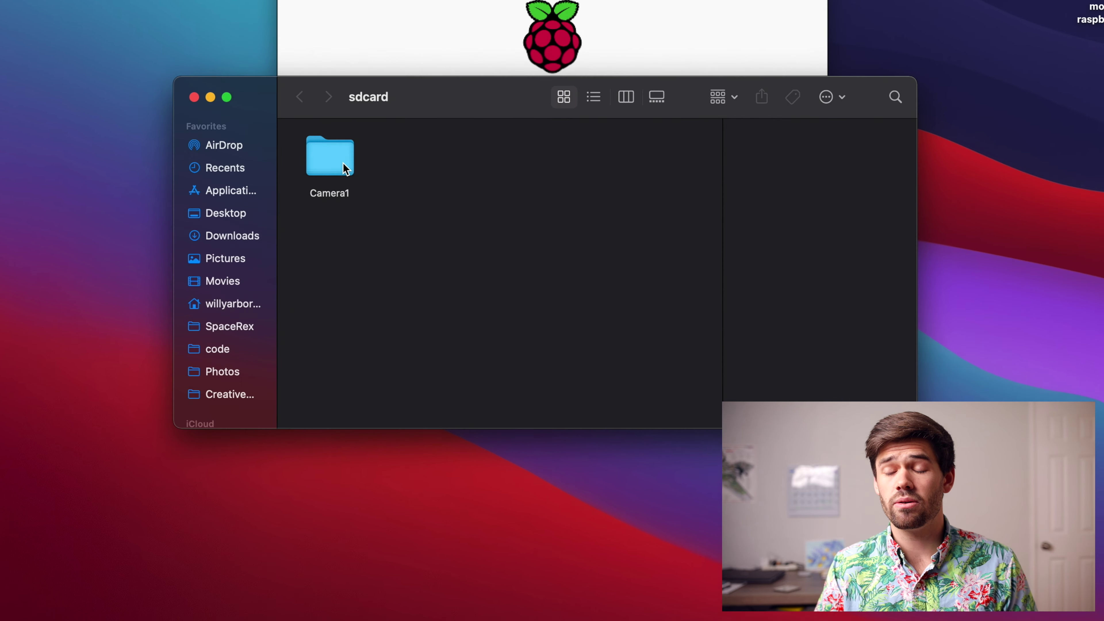
# Step: Open Camera1 then the 2020-12-05 folder, and view 18-56-07.jpg full screen
pyautogui.doubleClick(391, 169)
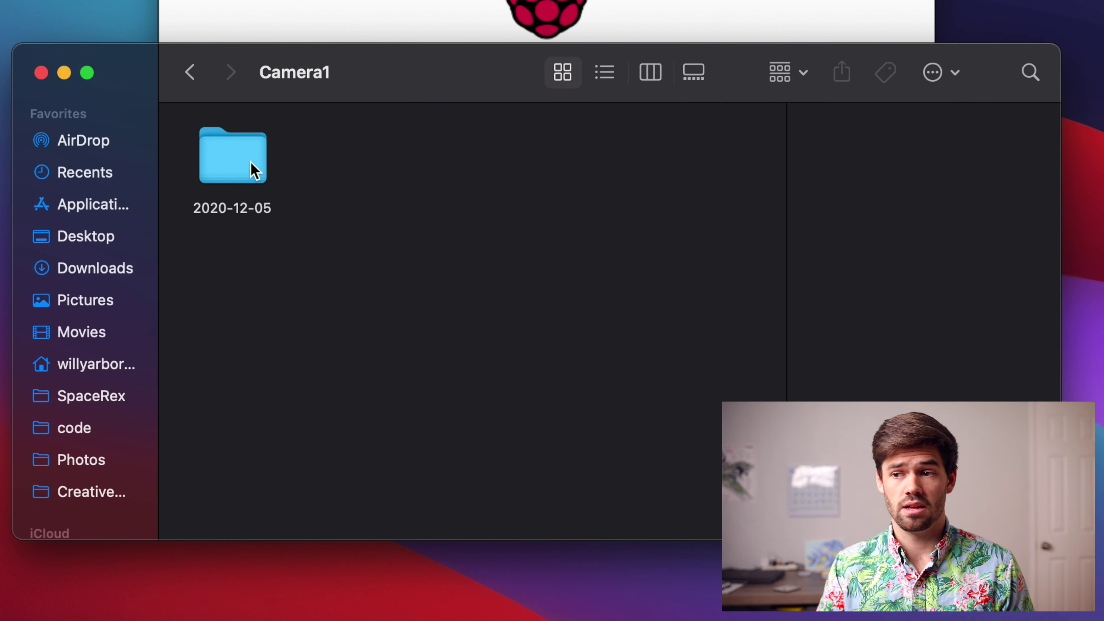
pyautogui.doubleClick(252, 170)
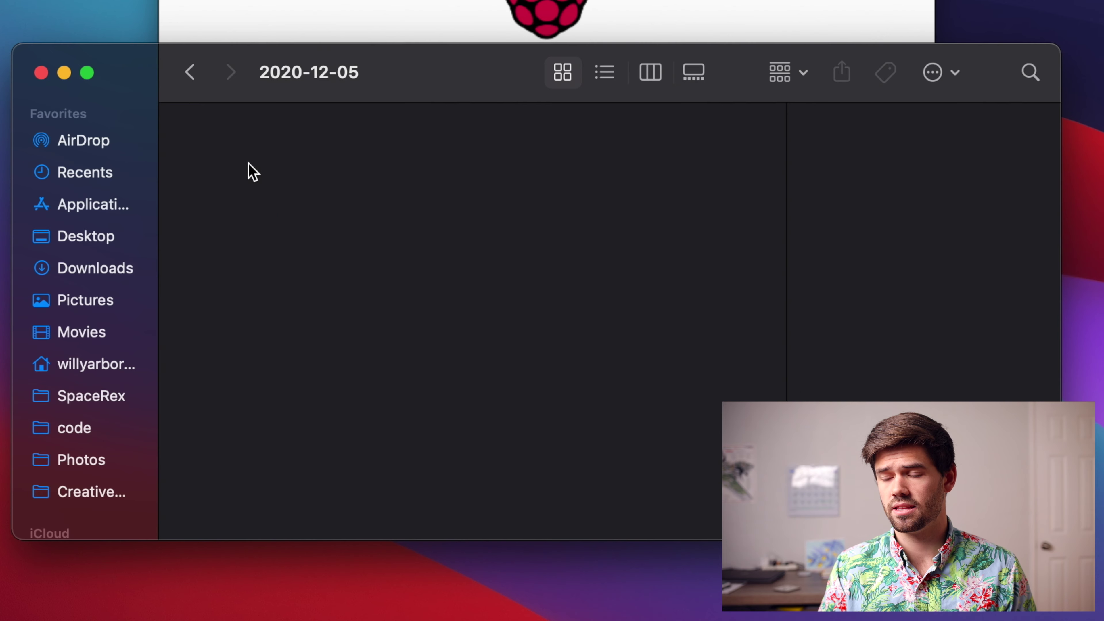
pyautogui.scroll(-20, 489, 438)
pyautogui.scroll(20, 475, 439)
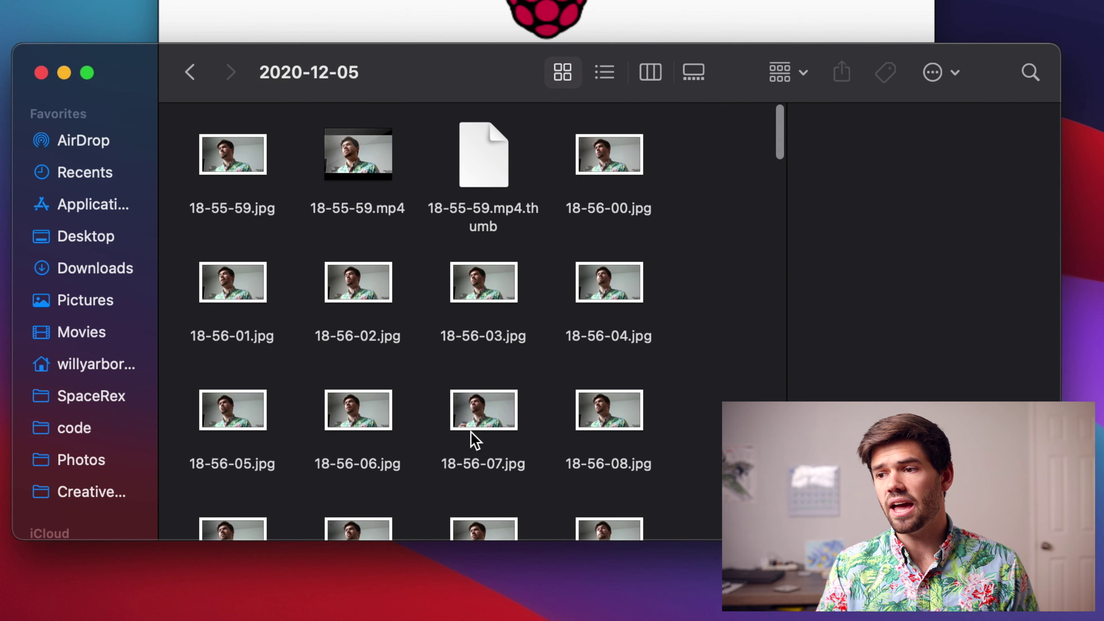
pyautogui.doubleClick(462, 421)
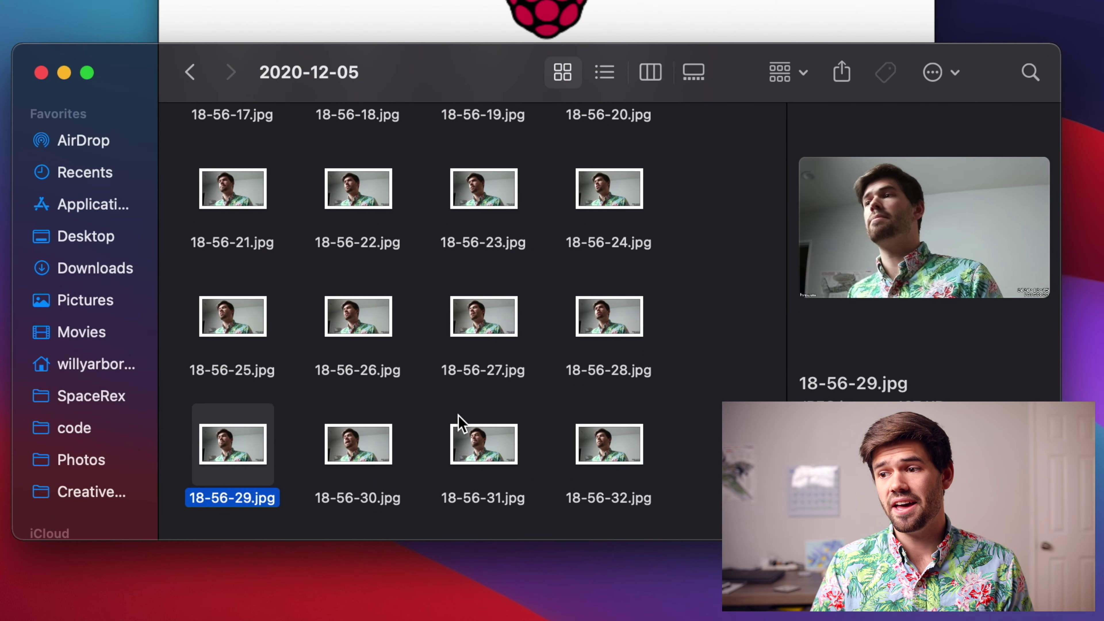
# Step: Step through the captured photos and 18-56-45.mp4 with the arrow keys, ending at 18-58-10.jpg
pyautogui.press('Down')
pyautogui.press('Down')
pyautogui.press('Up')
pyautogui.press('Up')
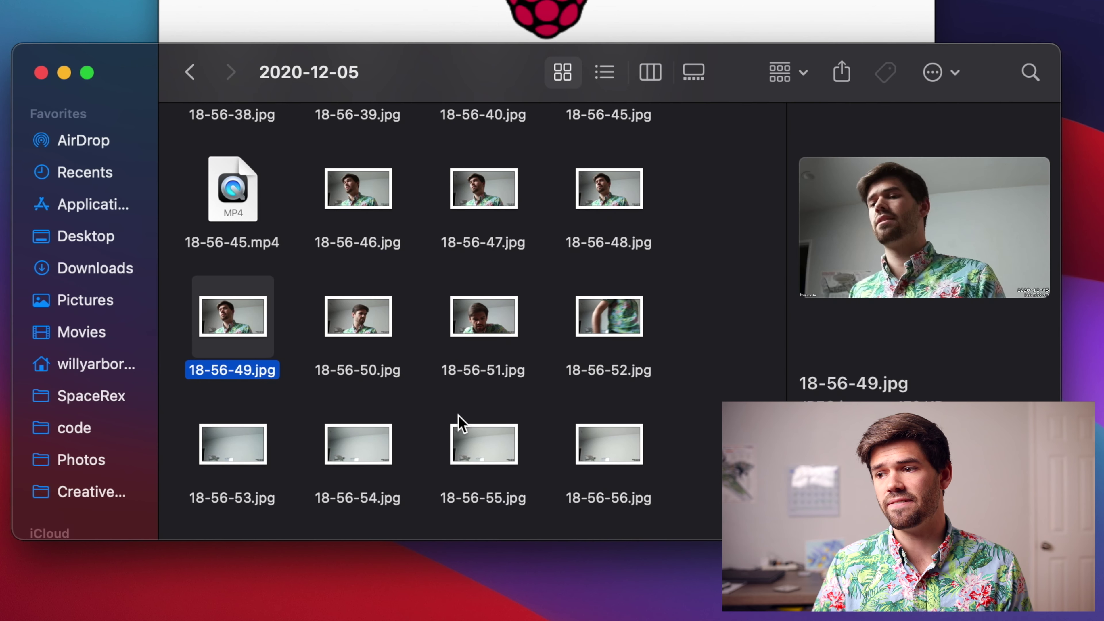
pyautogui.press('Up')
pyautogui.press('Up')
pyautogui.press('Up')
pyautogui.press('Up')
pyautogui.press('Up')
pyautogui.press('Up')
pyautogui.press('Up')
pyautogui.press('Up')
pyautogui.press('Up')
pyautogui.press('Up')
pyautogui.press('Up')
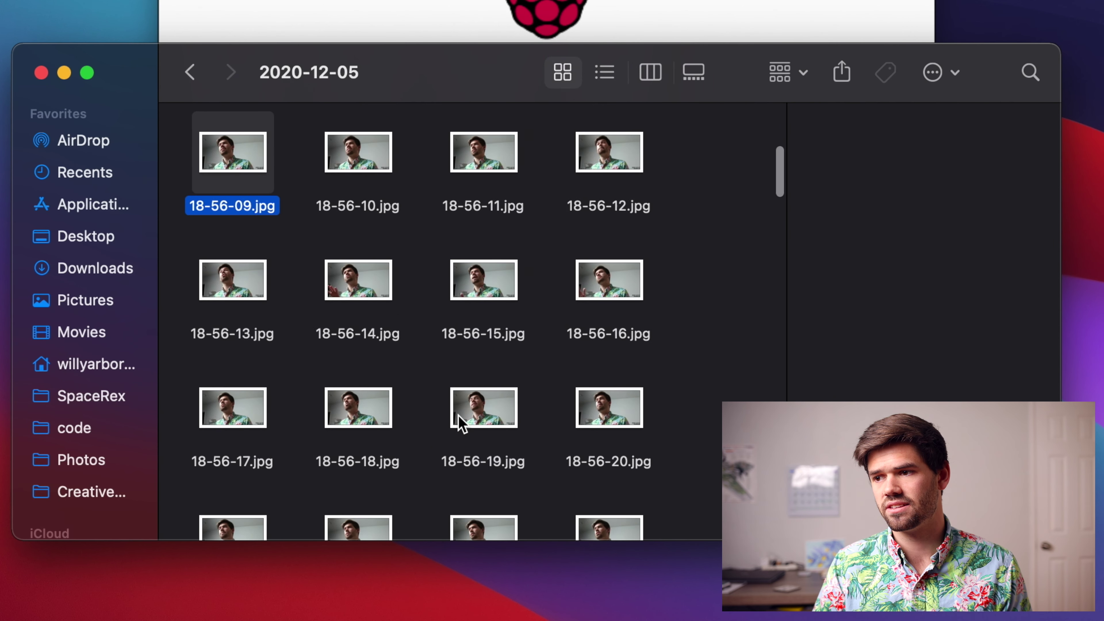
pyautogui.press('Down')
pyautogui.press('Down')
pyautogui.press('Down')
pyautogui.press('Down')
pyautogui.press('Down')
pyautogui.press('Down')
pyautogui.press('Down')
pyautogui.press('Down')
pyautogui.press('Down')
pyautogui.press('Down')
pyautogui.press('Down')
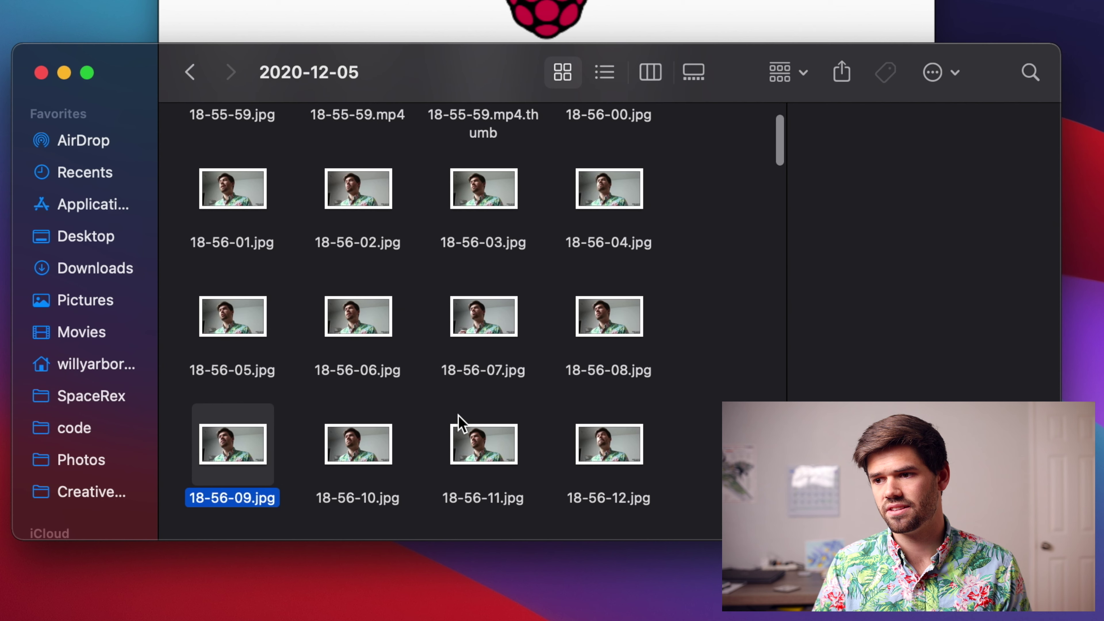
pyautogui.press('Down')
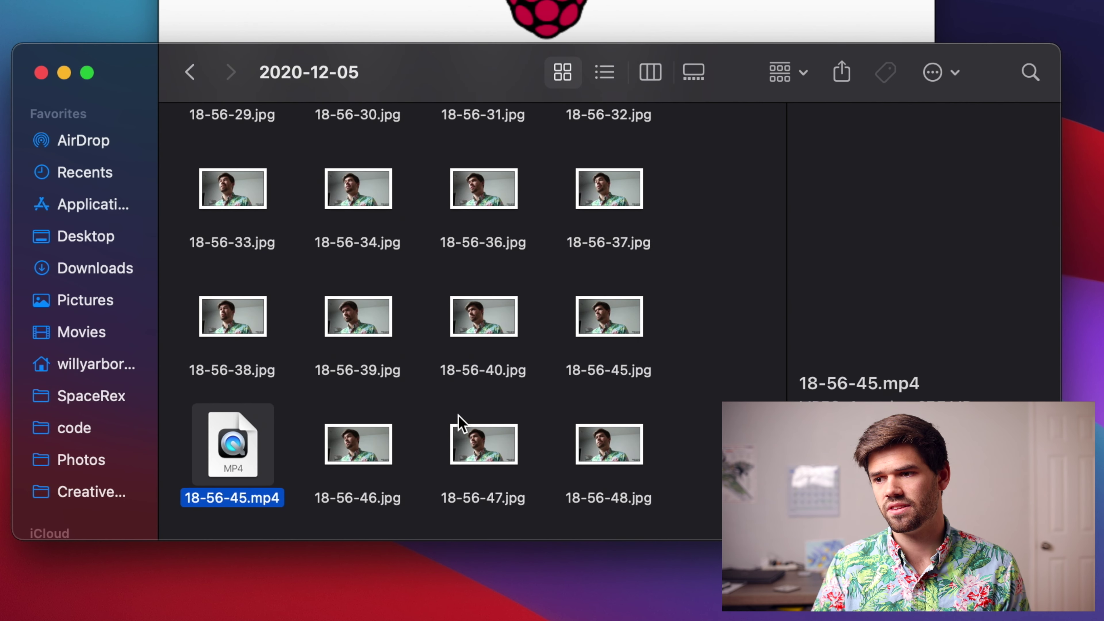
pyautogui.press('Right')
pyautogui.press('Down')
pyautogui.press('Down')
pyautogui.press('Down')
pyautogui.press('Down')
pyautogui.press('Down')
pyautogui.press('Down')
pyautogui.press('Down')
pyautogui.press('Down')
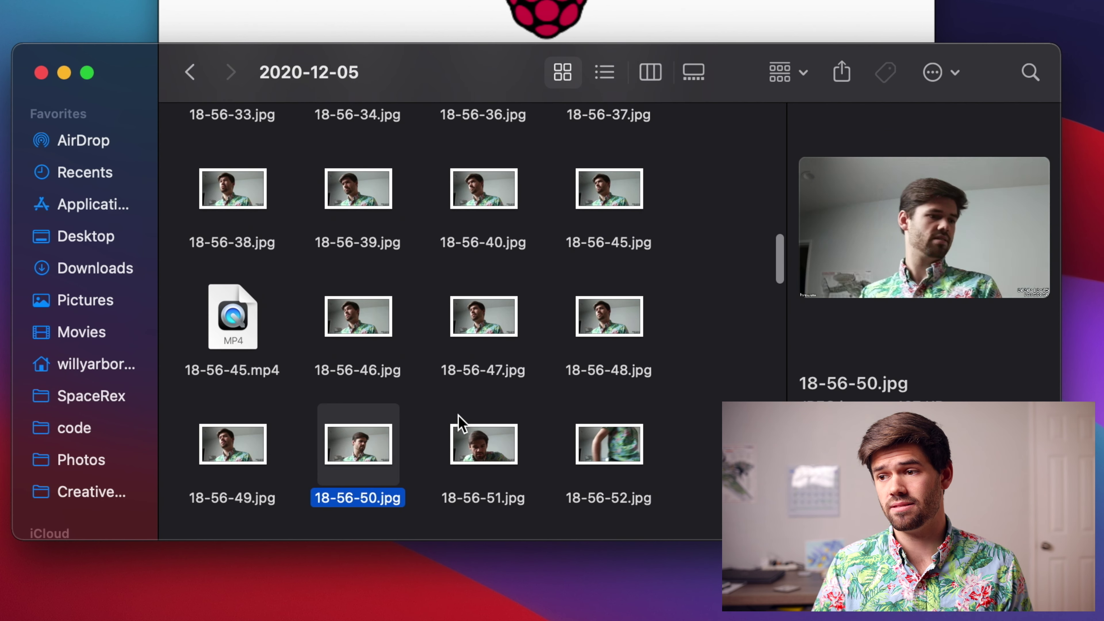
pyautogui.press('Down')
pyautogui.press('Down')
pyautogui.press('Down')
pyautogui.press('Down')
pyautogui.press('Down')
pyautogui.press('Down')
pyautogui.press('Down')
pyautogui.press('Down')
pyautogui.press('Down')
pyautogui.press('Down')
pyautogui.press('Down')
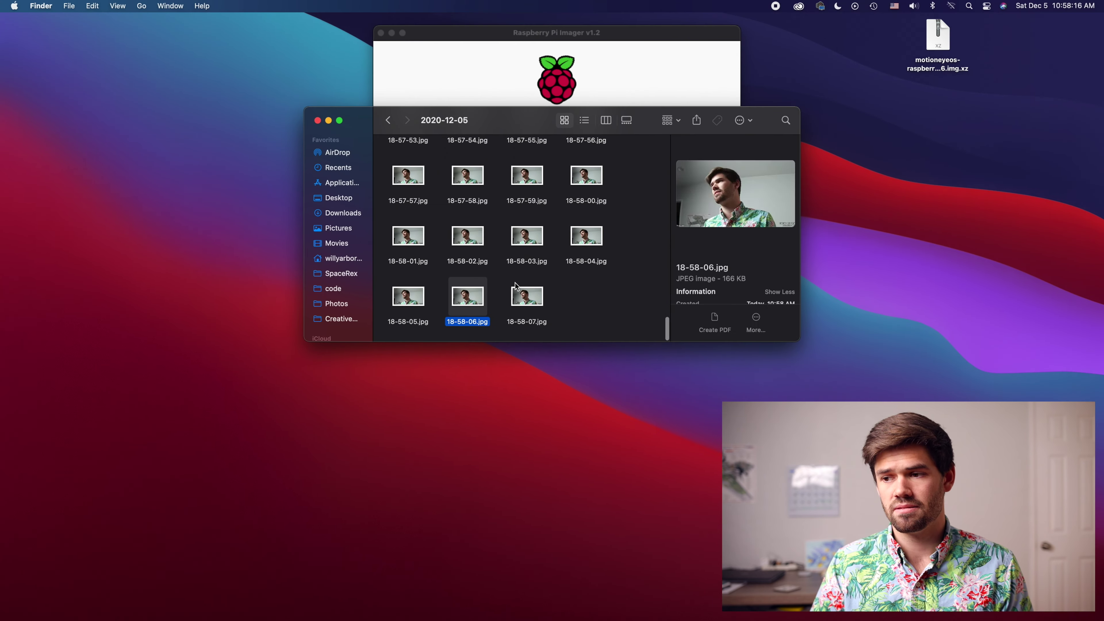
pyautogui.press('Down')
pyautogui.press('Down')
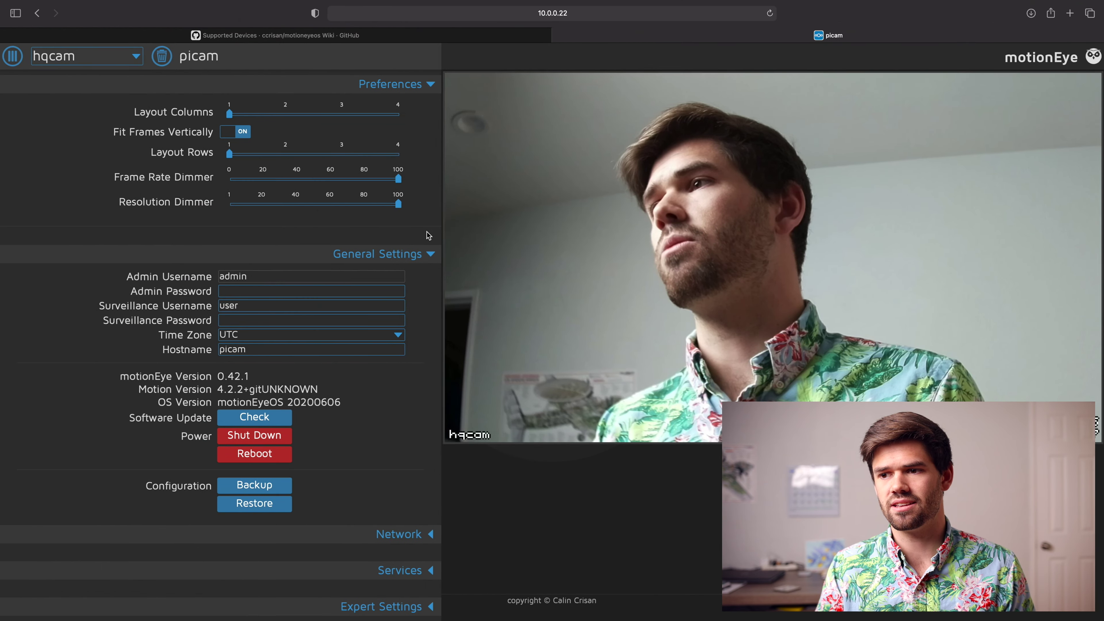
pyautogui.scroll(-7, 380, 548)
pyautogui.scroll(7, 381, 548)
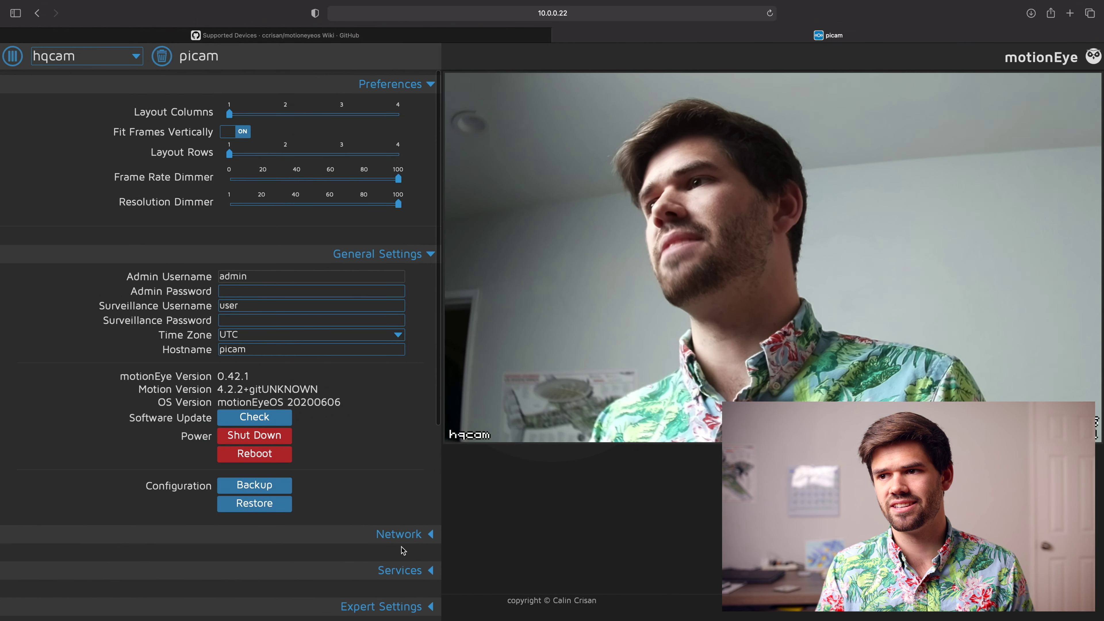
pyautogui.scroll(-5, 403, 474)
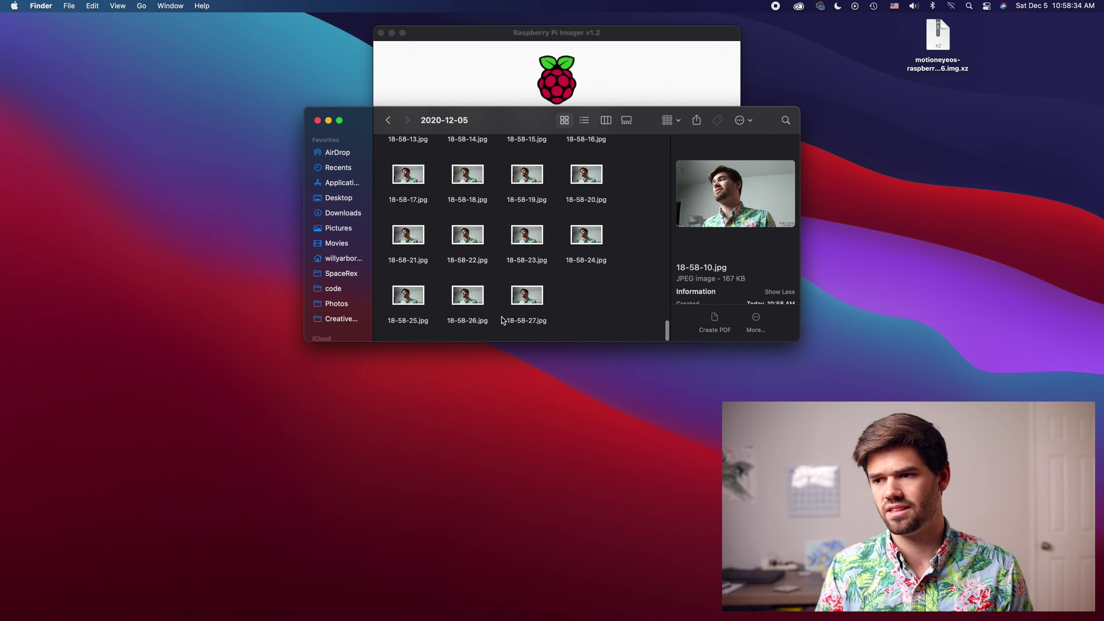
# Step: Re-sort the folder so the MP4 movies group at the end, then Quick Look 18-55-59.mp4
pyautogui.rightClick(646, 207)
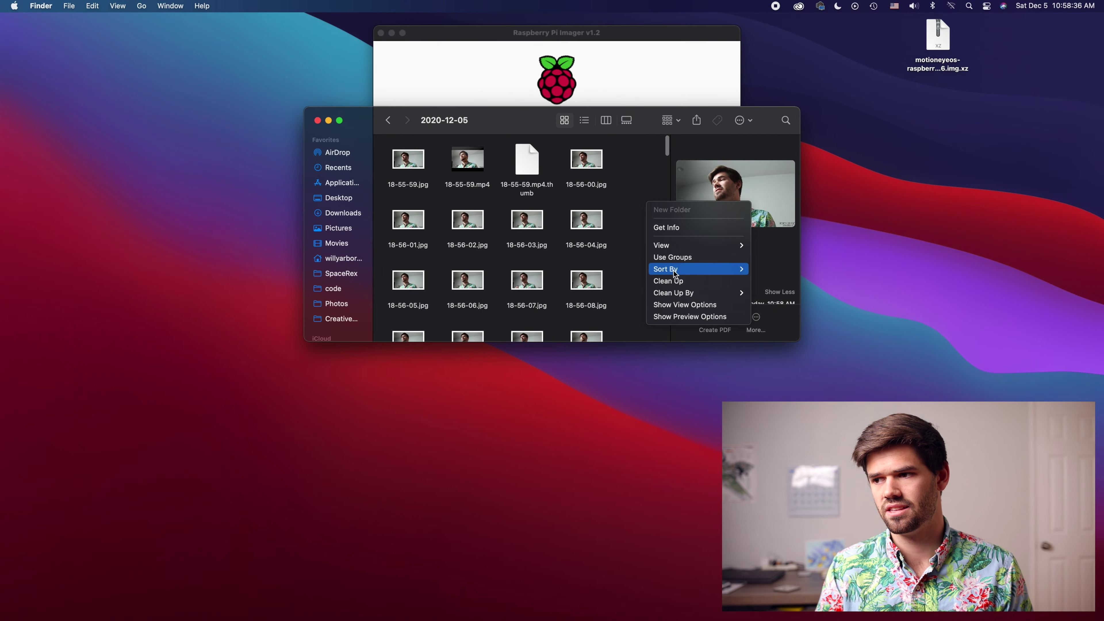
pyautogui.moveTo(691, 264)
pyautogui.click(801, 325)
pyautogui.scroll(-10, 550, 270)
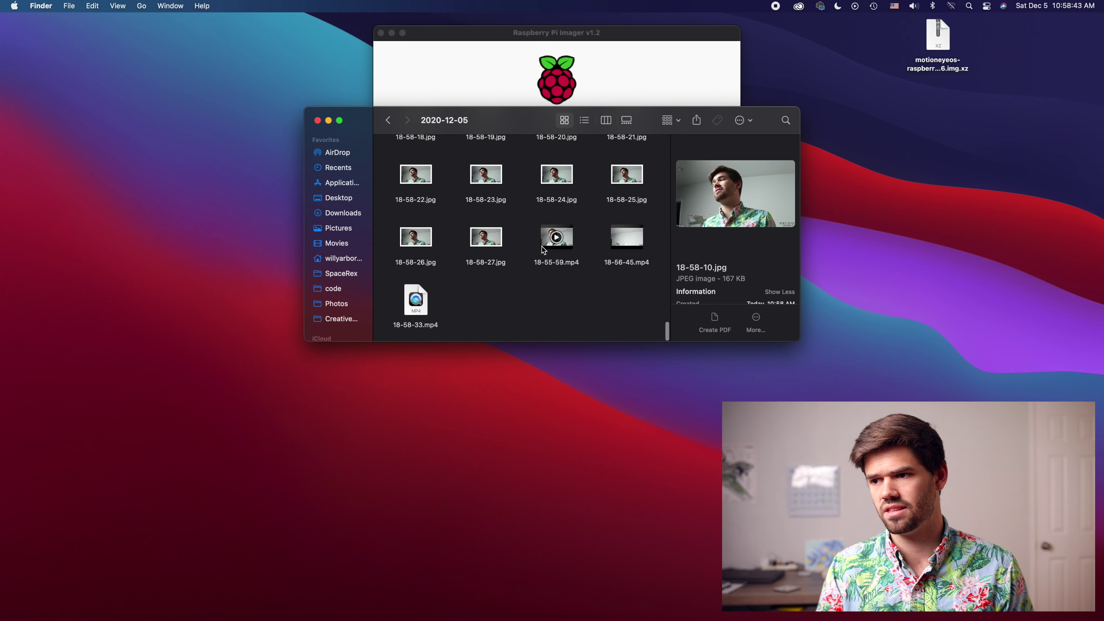
pyautogui.click(544, 270)
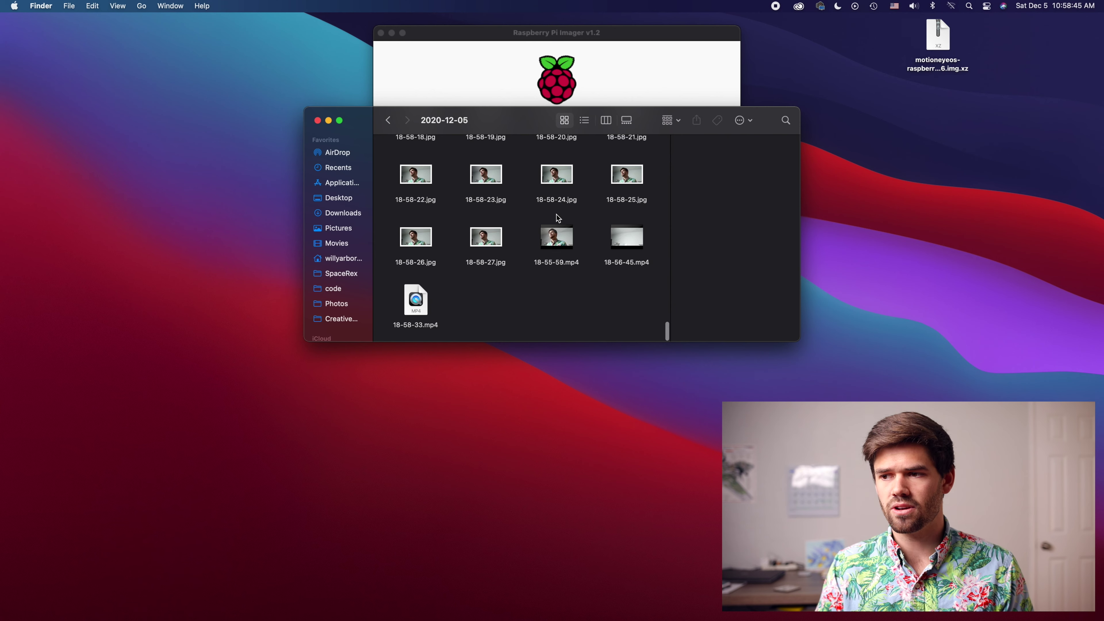
pyautogui.click(565, 249)
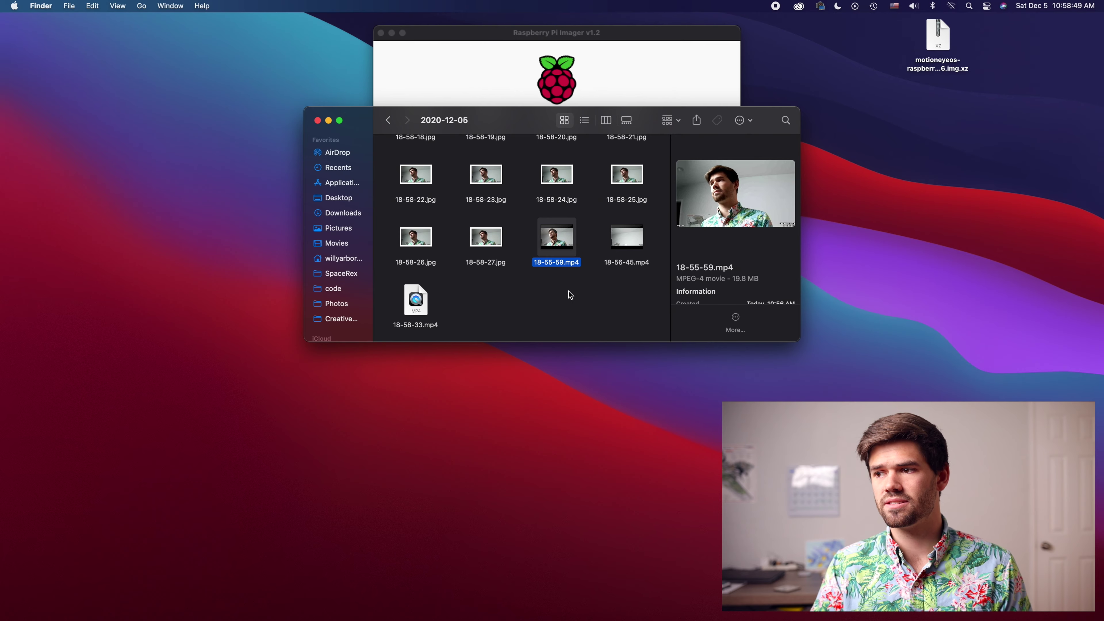
pyautogui.press('space')
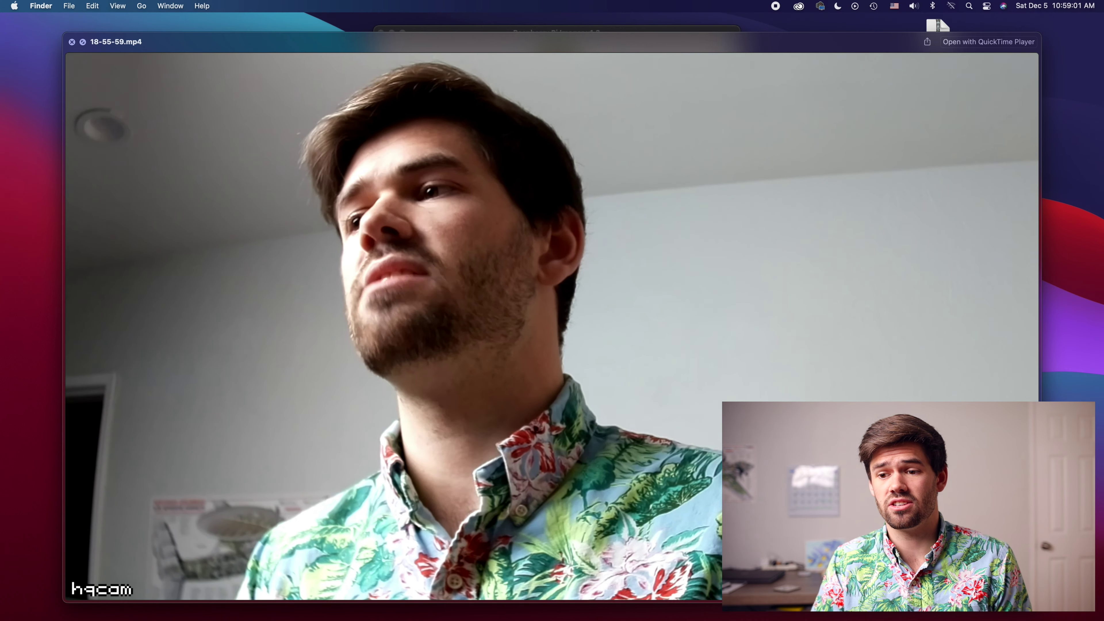
# Step: Play 18-56-45.mp4 in Quick Look and skip ahead to about 01:15
pyautogui.press('Down')
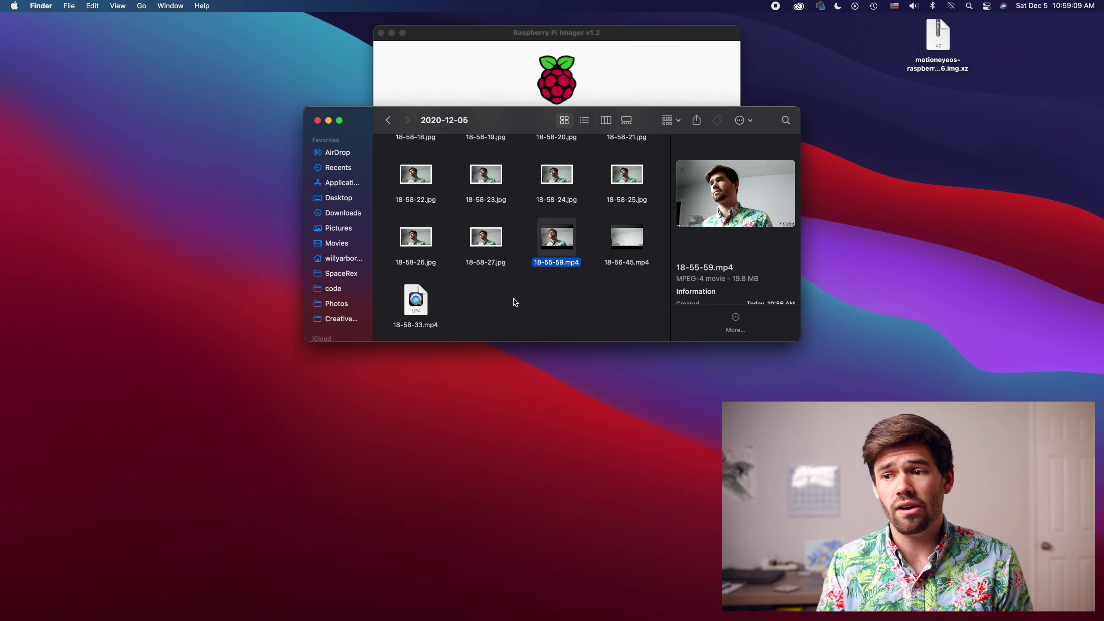
pyautogui.click(516, 299)
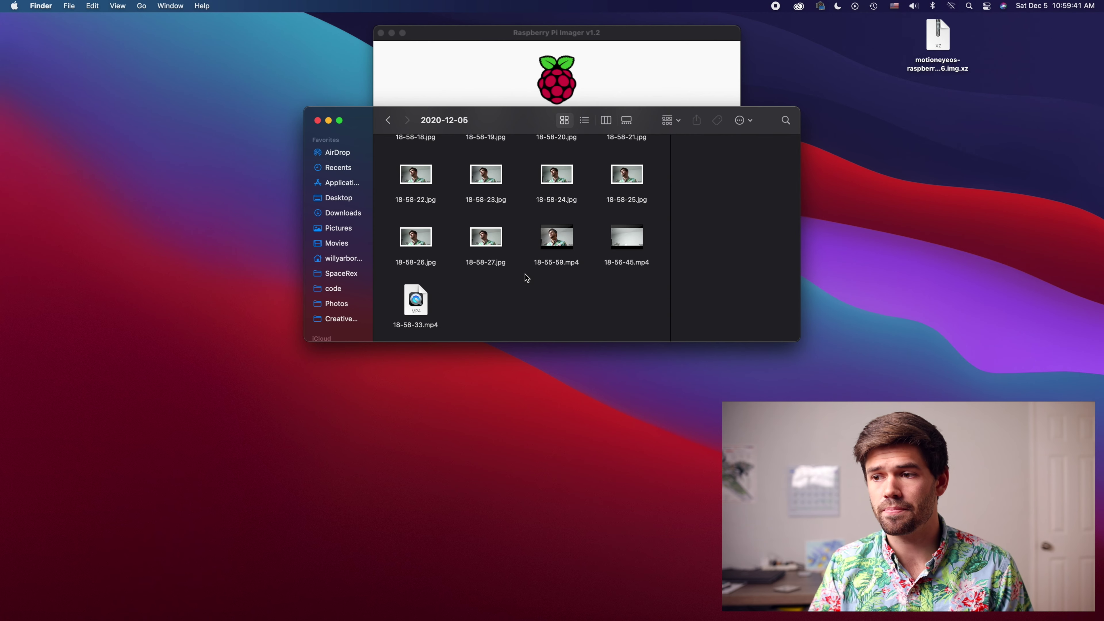
pyautogui.click(612, 249)
pyautogui.press('space')
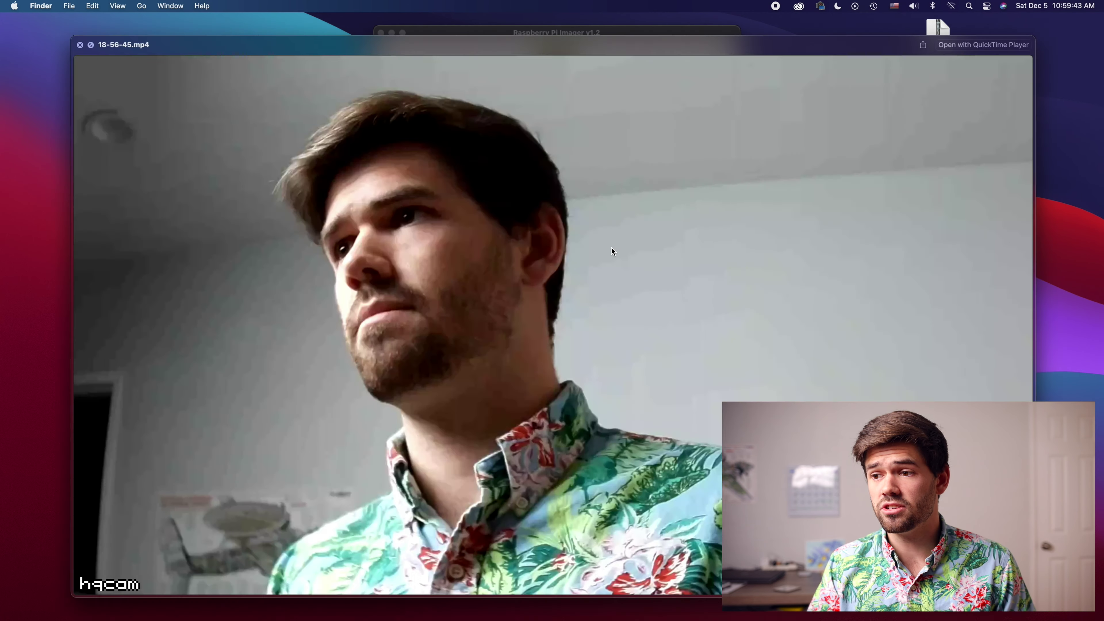
pyautogui.moveTo(254, 589); pyautogui.dragTo(480, 602)
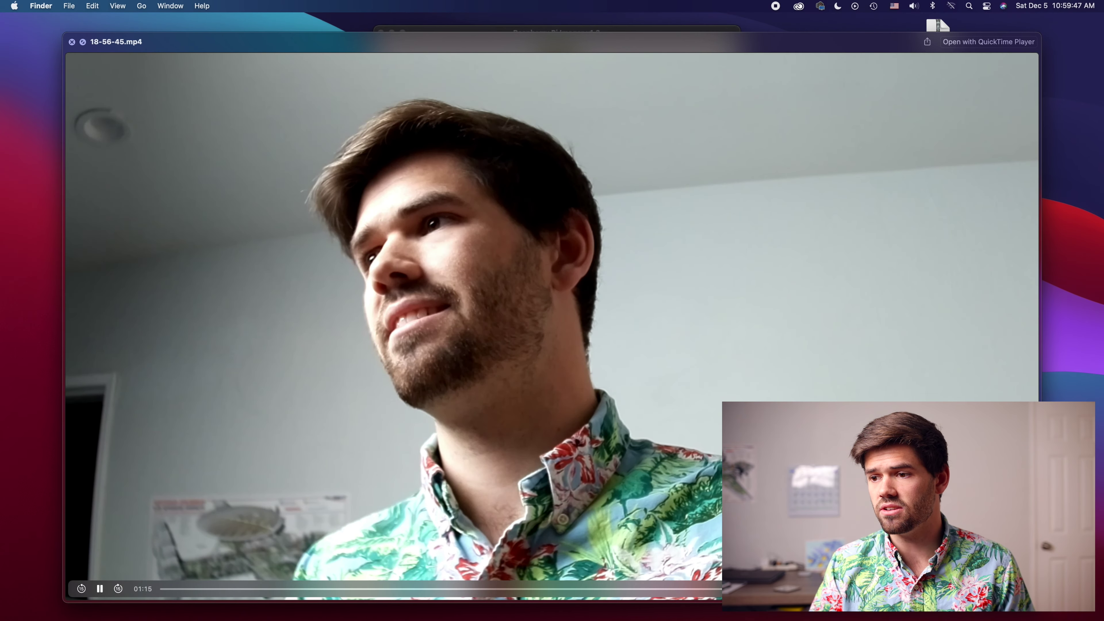